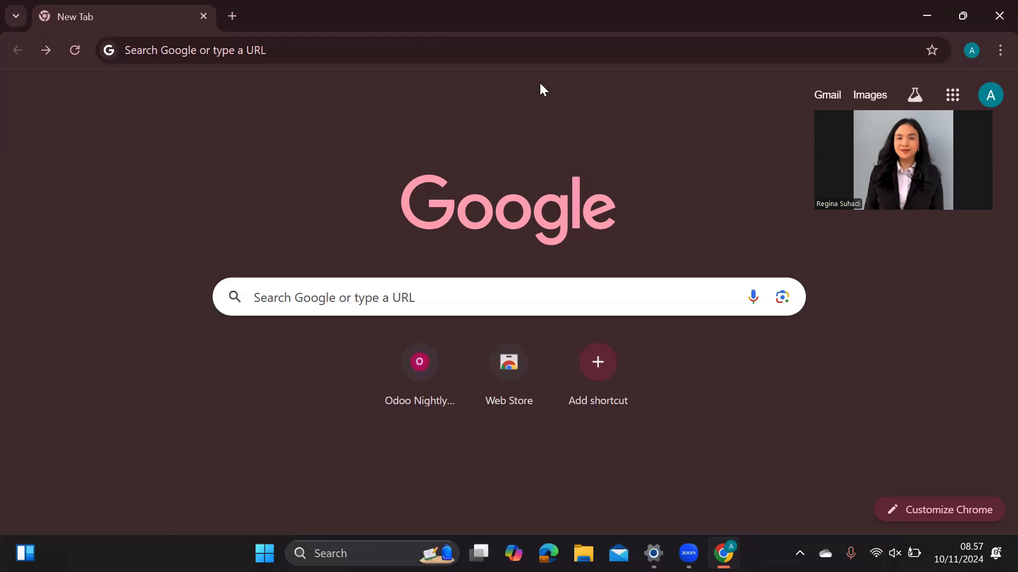
- Go to nightly.odoo.com in Chrome by accepting the address suggestion for 'nig'
{"action": "left_click", "coordinate": [546, 48]}
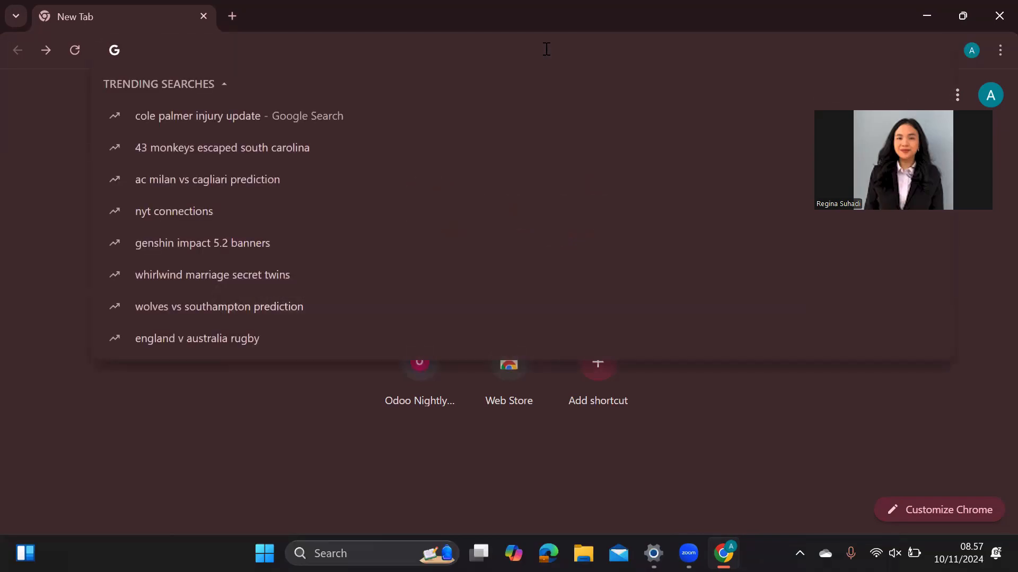
{"action": "type", "text": "nig"}
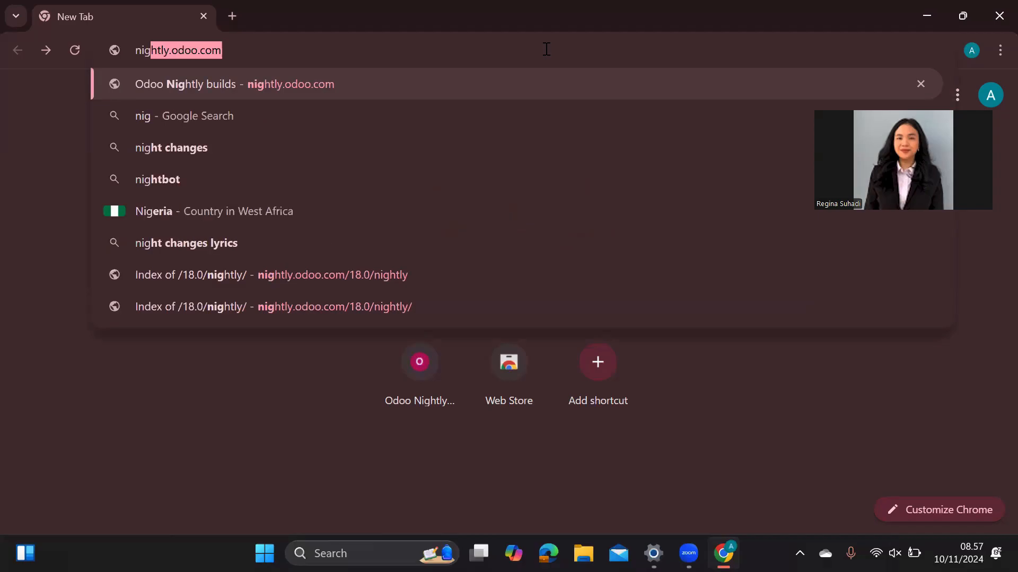
{"action": "key", "text": "Return"}
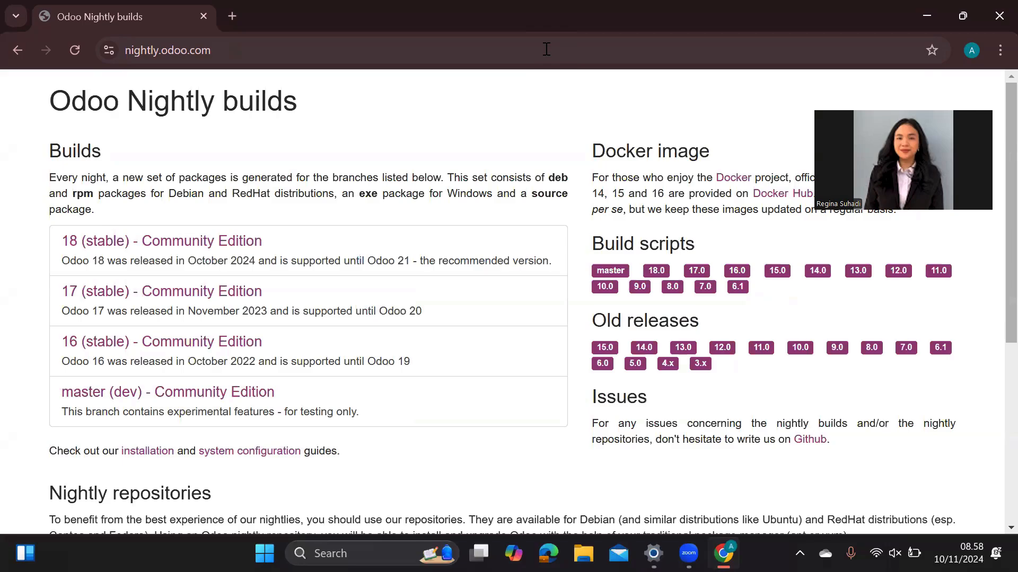
- Open the 18 (stable) Community Edition builds, then its windows/ folder
{"action": "left_click", "coordinate": [214, 242]}
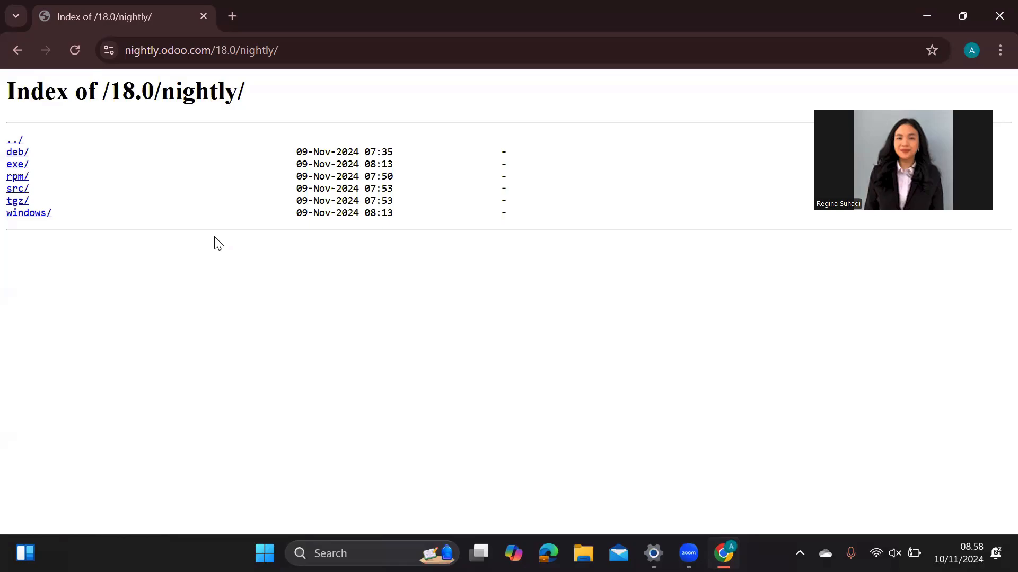
{"action": "left_click", "coordinate": [28, 214]}
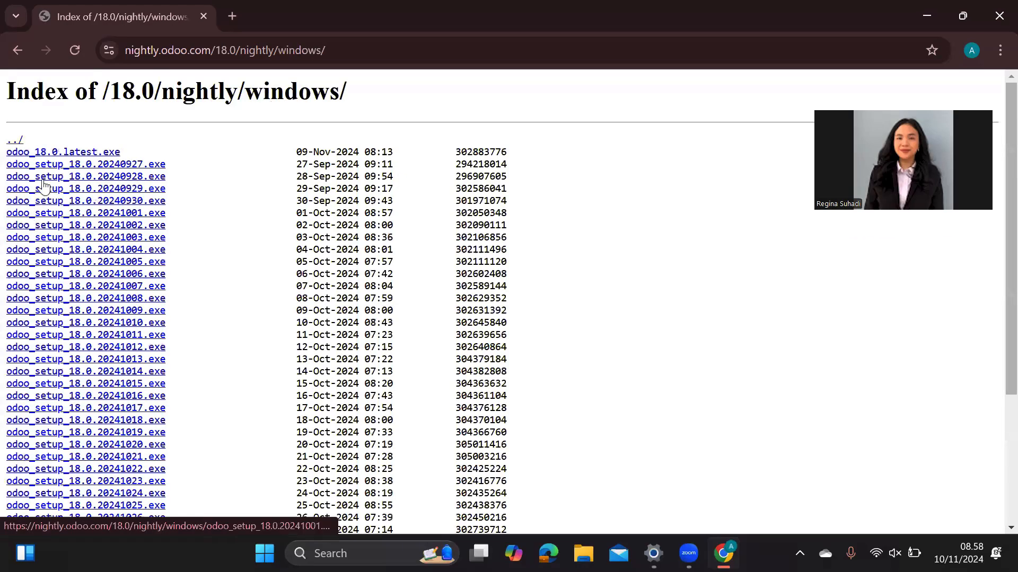
- Download odoo_18.0.latest.exe and check Downloads until all 289 MB show Done
{"action": "left_click", "coordinate": [66, 154]}
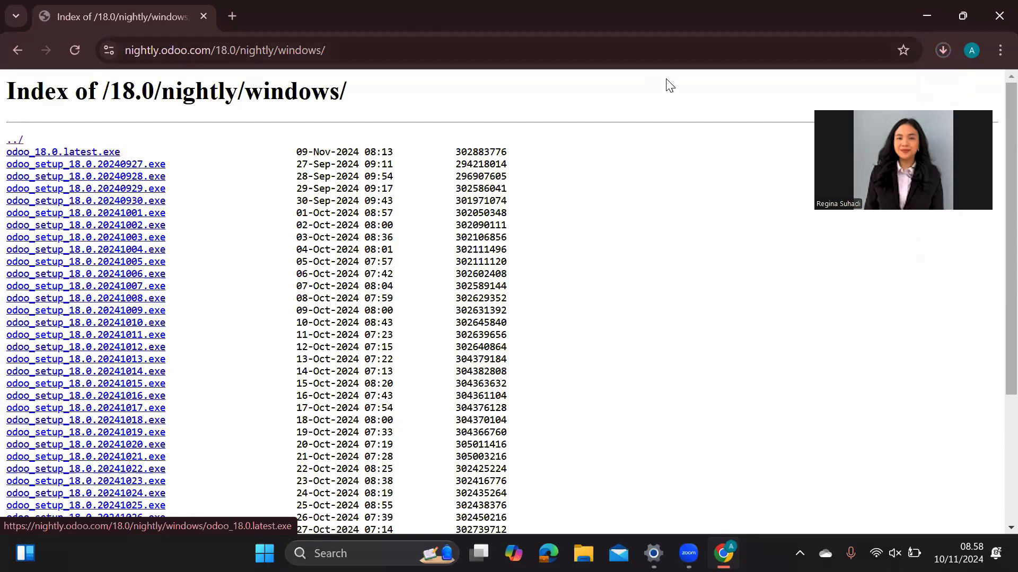
{"action": "left_click", "coordinate": [943, 50]}
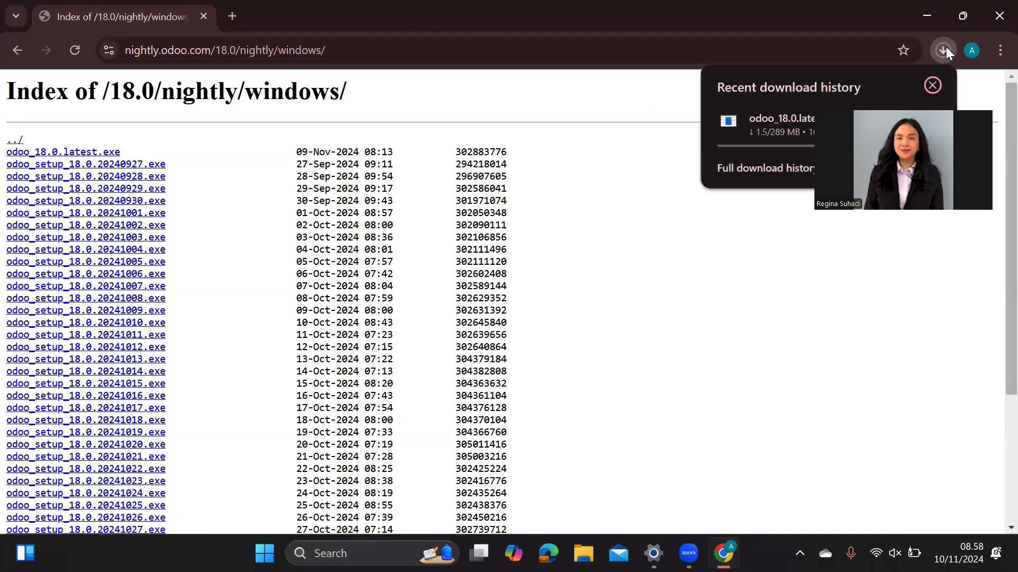
{"action": "left_click", "coordinate": [906, 109]}
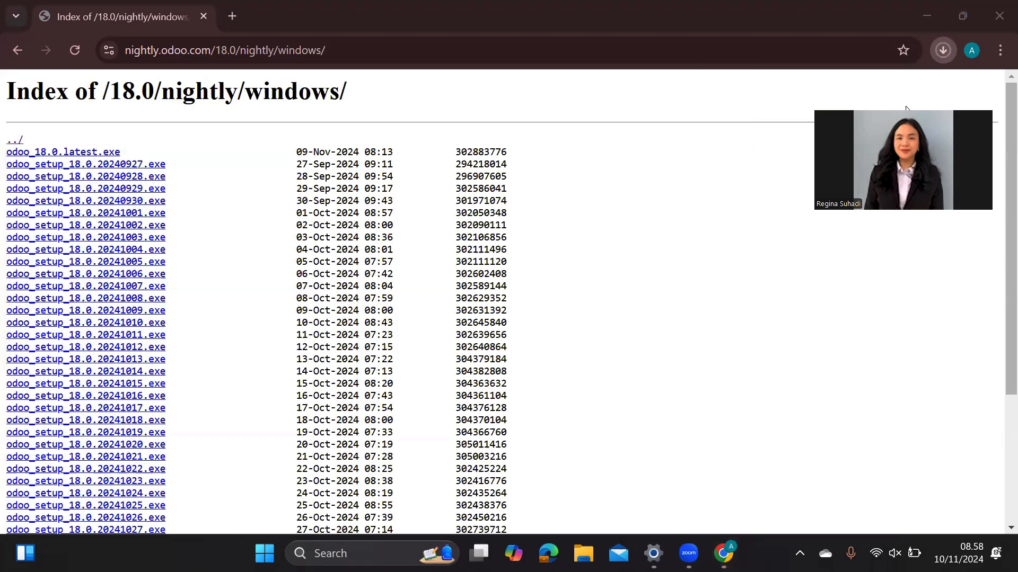
{"action": "left_click", "coordinate": [944, 51]}
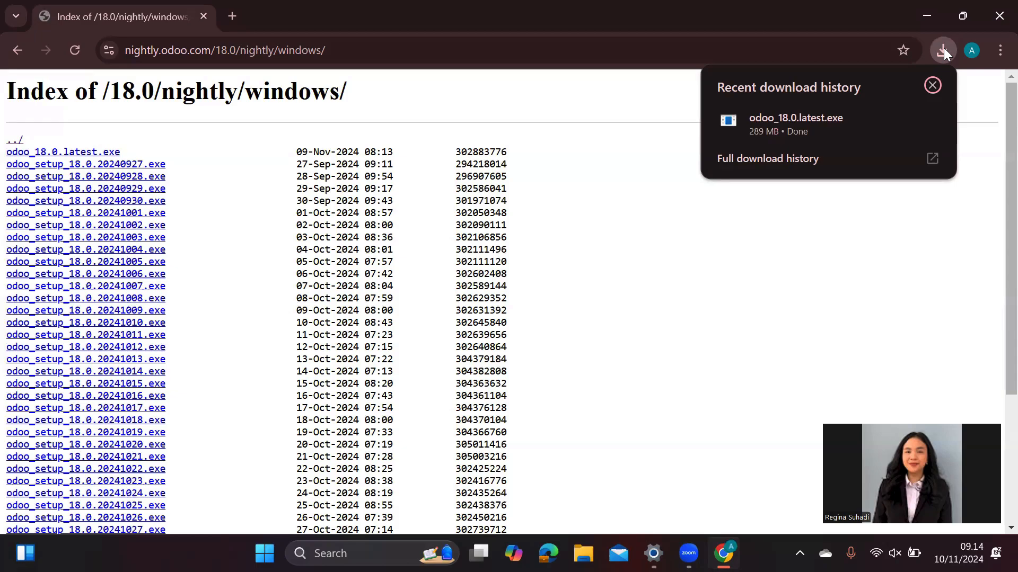
- Run odoo_18.0.latest.exe from Chrome's downloads list and approve the UAC prompt
{"action": "mouse_move", "coordinate": [907, 118]}
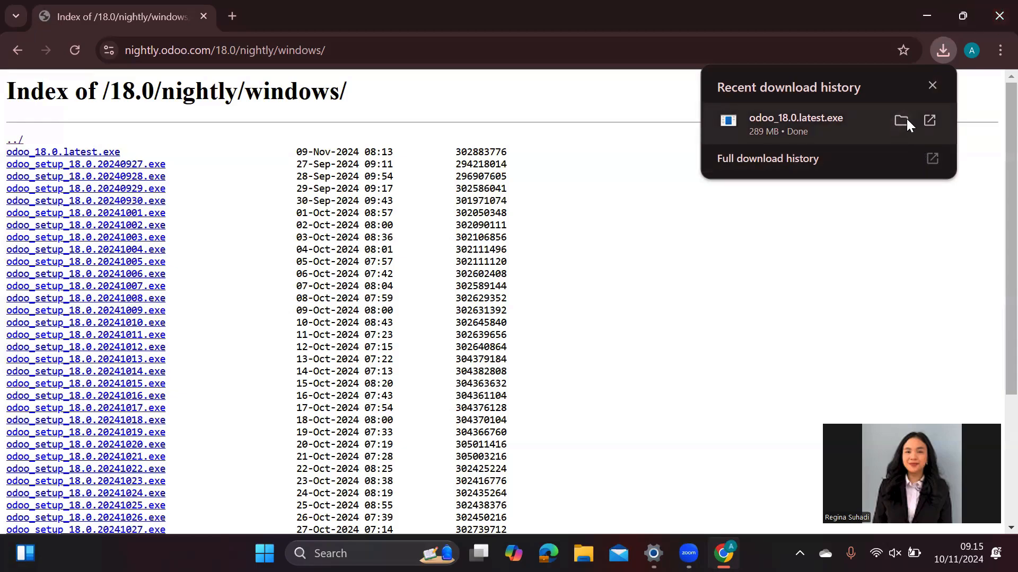
{"action": "left_click", "coordinate": [818, 115]}
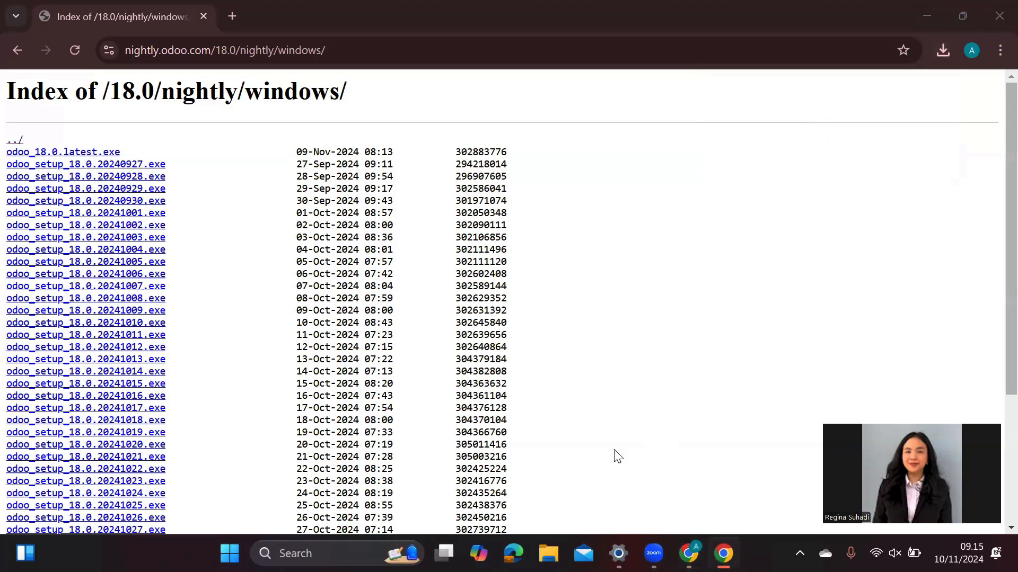
{"action": "left_click", "coordinate": [943, 50]}
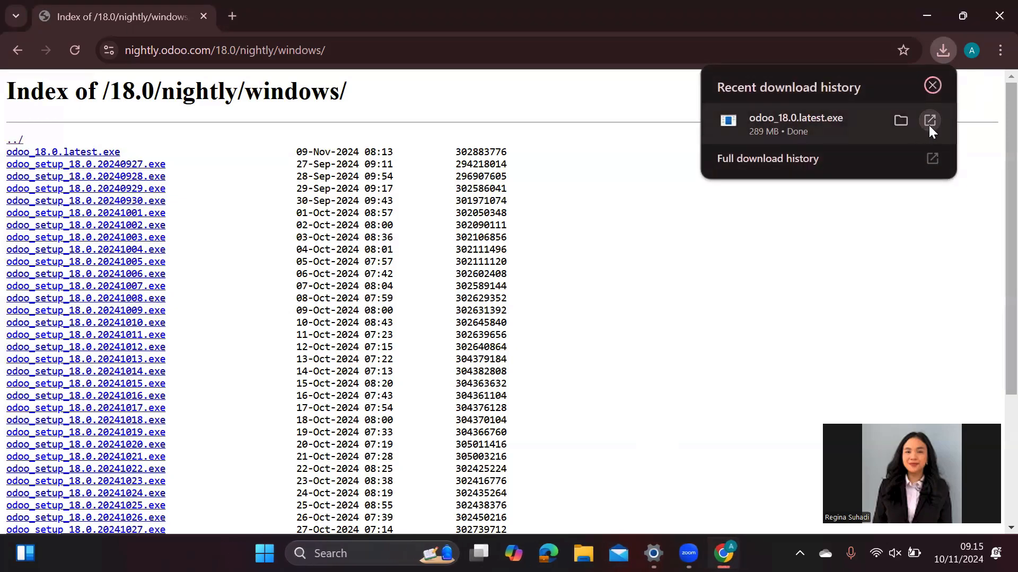
{"action": "left_click", "coordinate": [929, 125]}
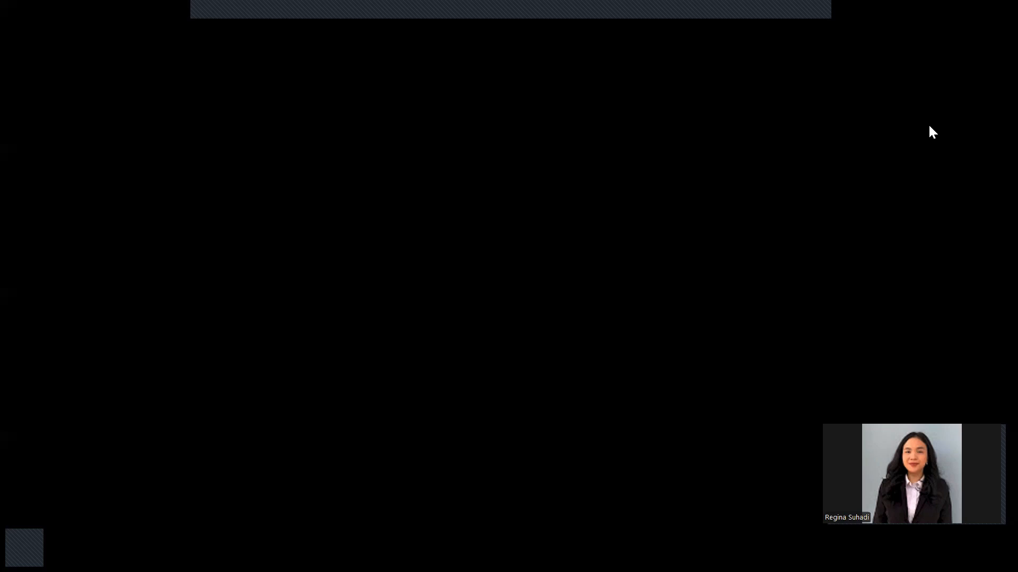
{"action": "left_click", "coordinate": [484, 399]}
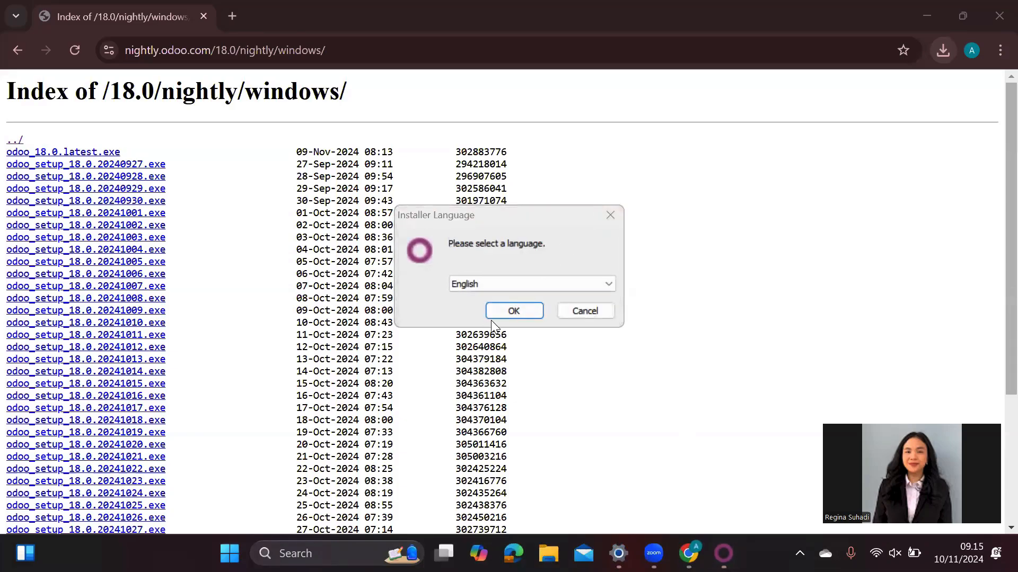
- Choose English, accept the licence, and keep the Odoo Server and PostgreSQL Database components
{"action": "left_click", "coordinate": [509, 311]}
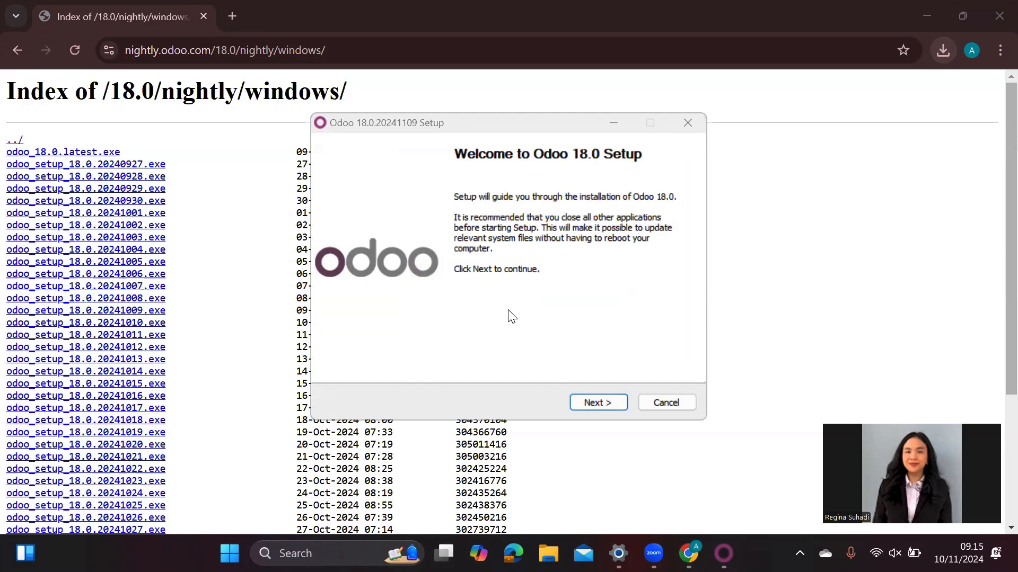
{"action": "left_click", "coordinate": [605, 402]}
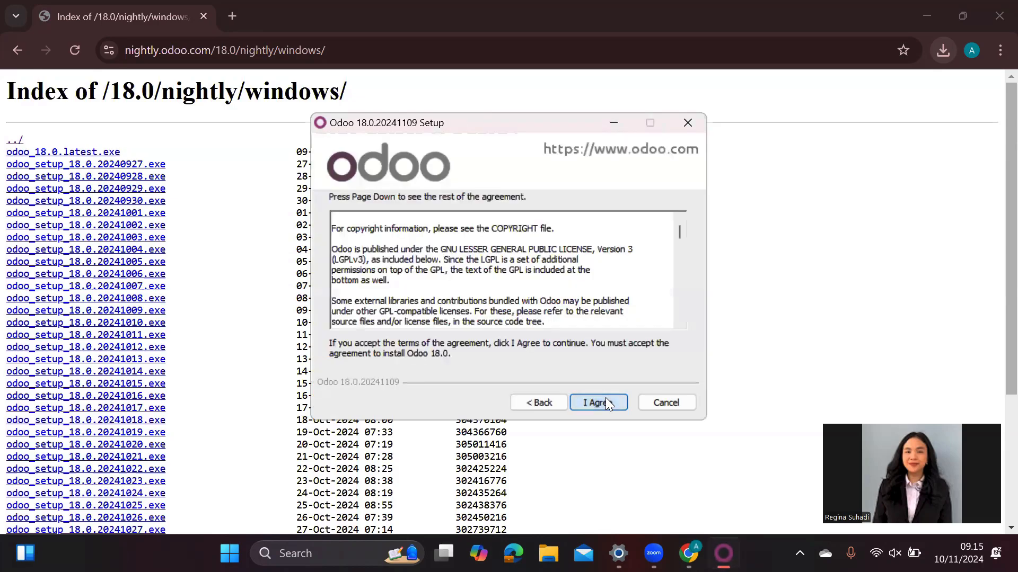
{"action": "left_click", "coordinate": [605, 403]}
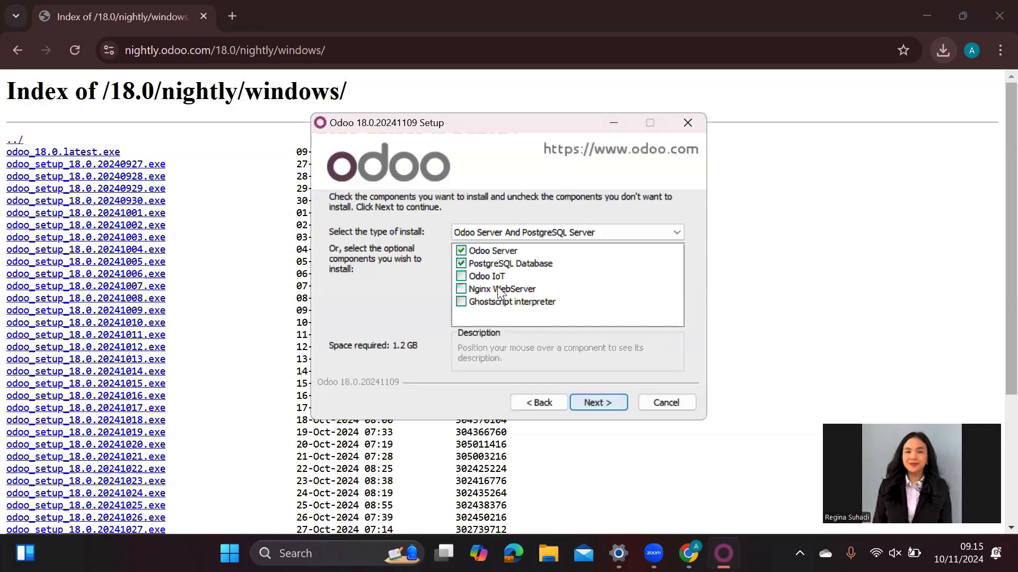
{"action": "mouse_move", "coordinate": [504, 255]}
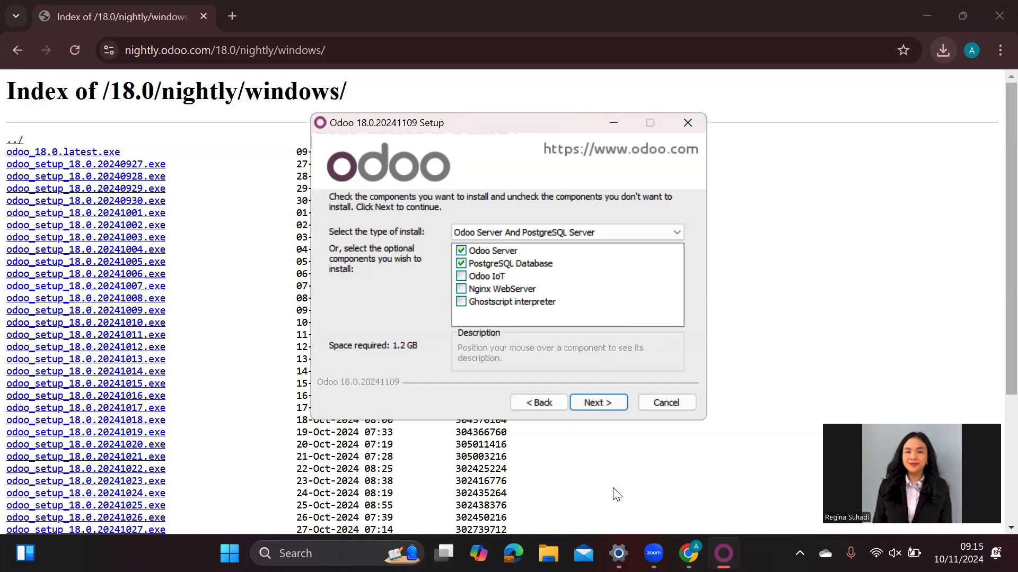
{"action": "left_click", "coordinate": [612, 404]}
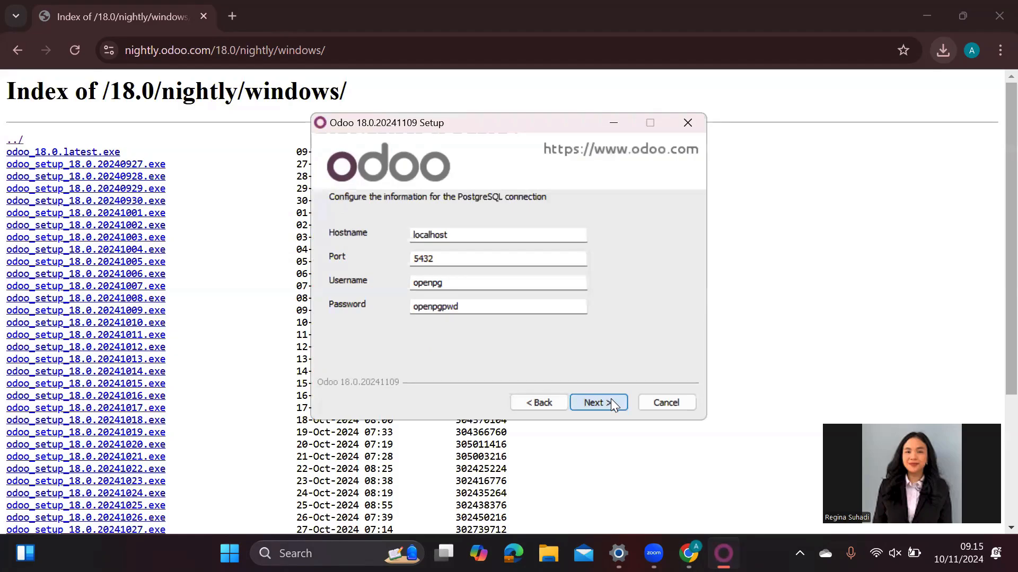
- Keep the localhost:5432 PostgreSQL defaults and set the destination folder to C:\Program Files\
{"action": "left_click", "coordinate": [612, 404]}
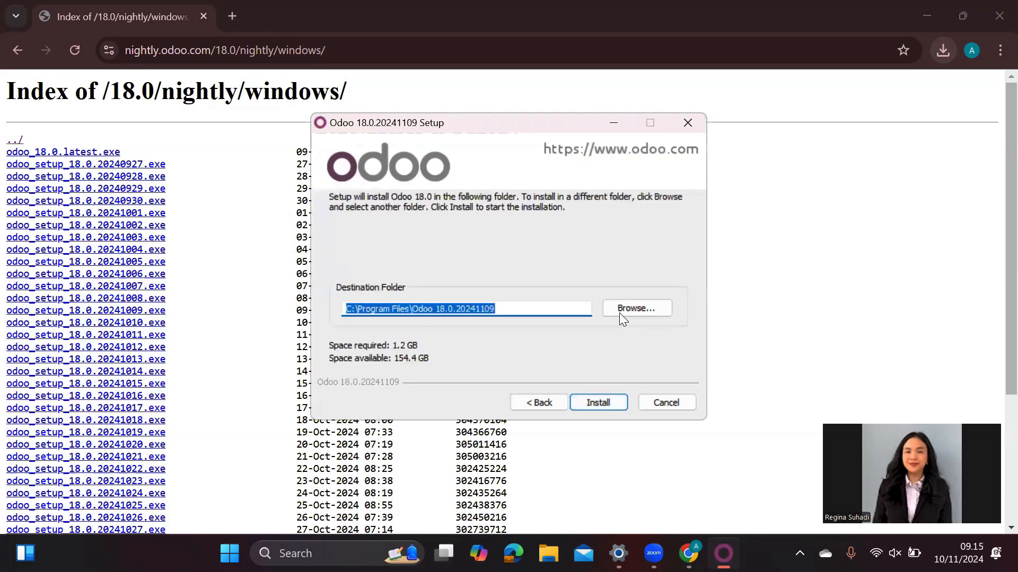
{"action": "left_click", "coordinate": [648, 303]}
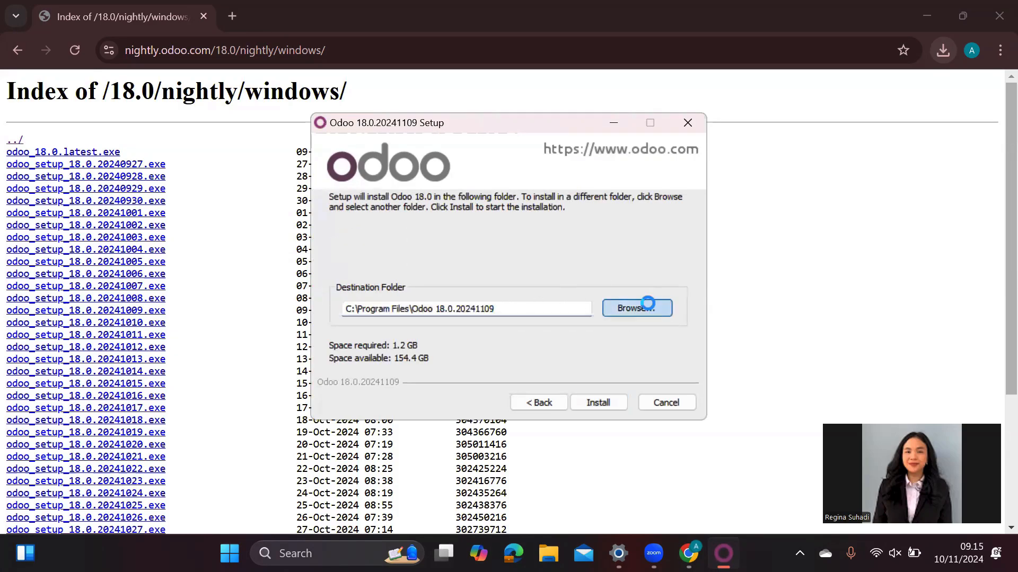
{"action": "scroll", "coordinate": [480, 280], "scroll_direction": "down", "scroll_amount": 1}
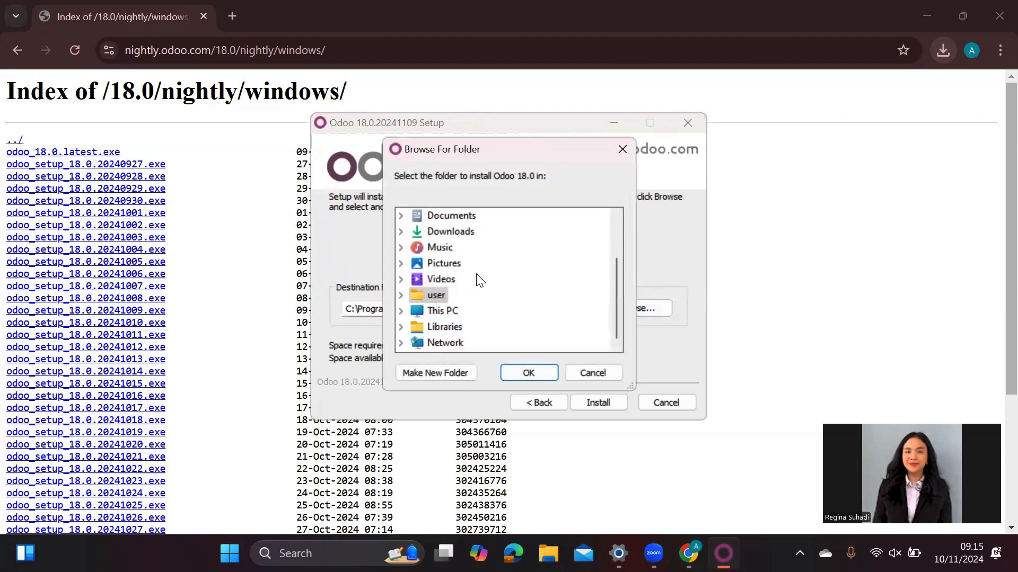
{"action": "left_click", "coordinate": [455, 311]}
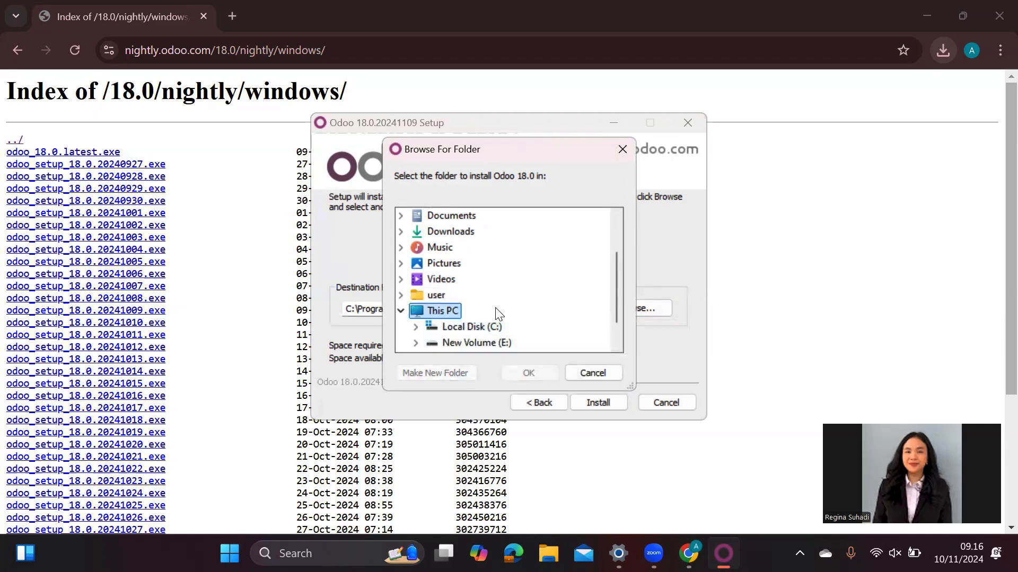
{"action": "left_click", "coordinate": [496, 330]}
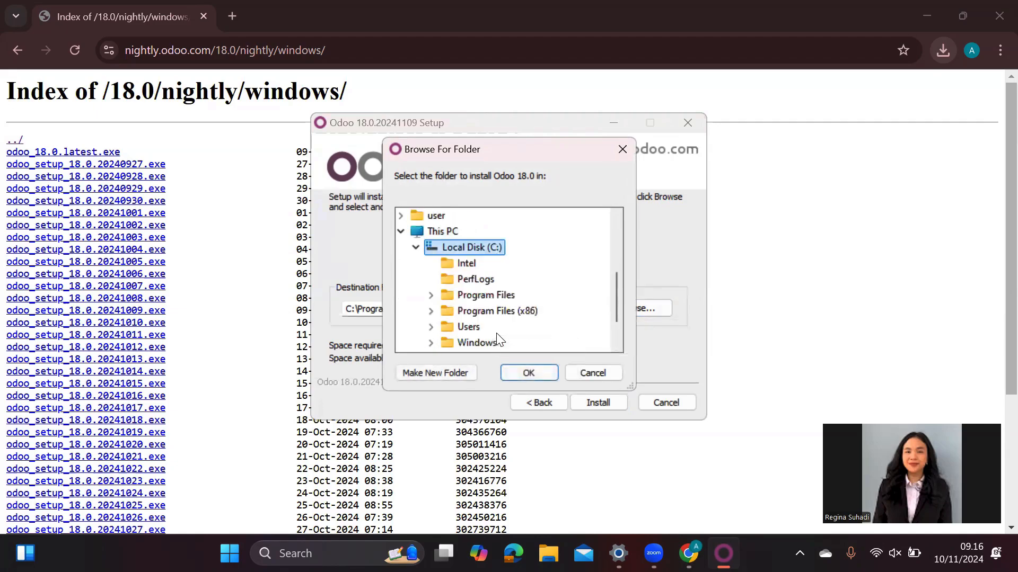
{"action": "left_click", "coordinate": [504, 285]}
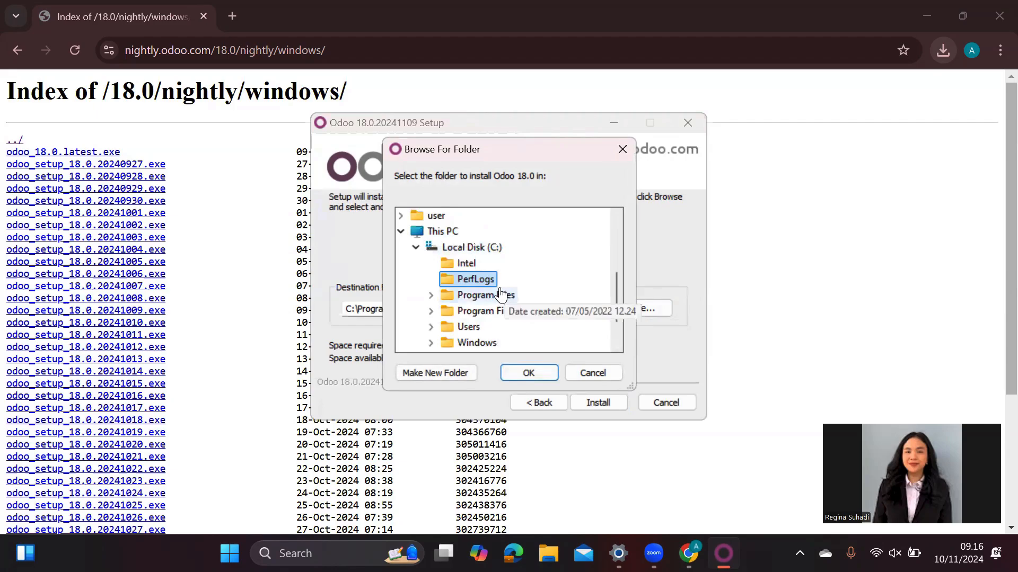
{"action": "left_click", "coordinate": [501, 295]}
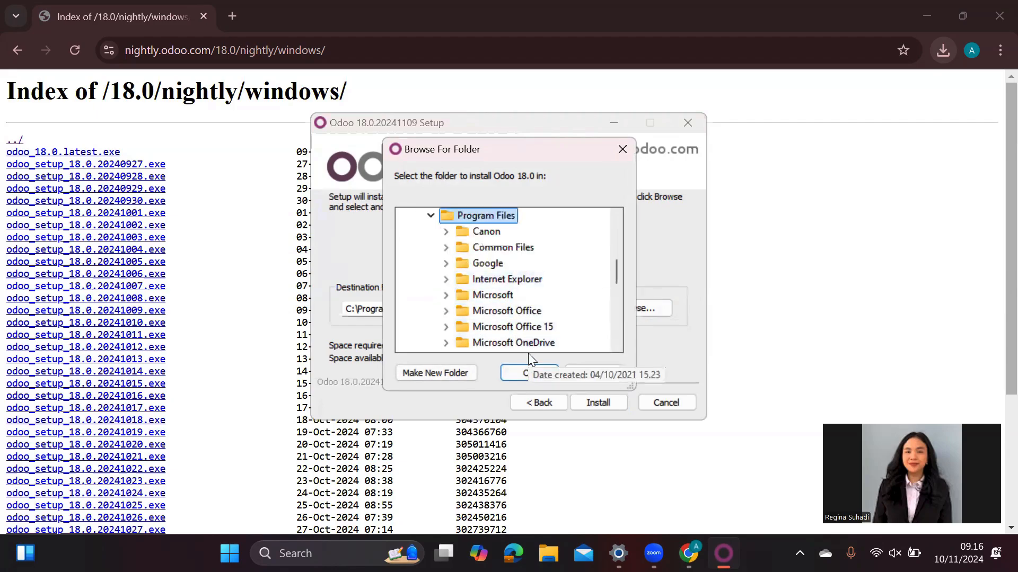
{"action": "left_click", "coordinate": [528, 371]}
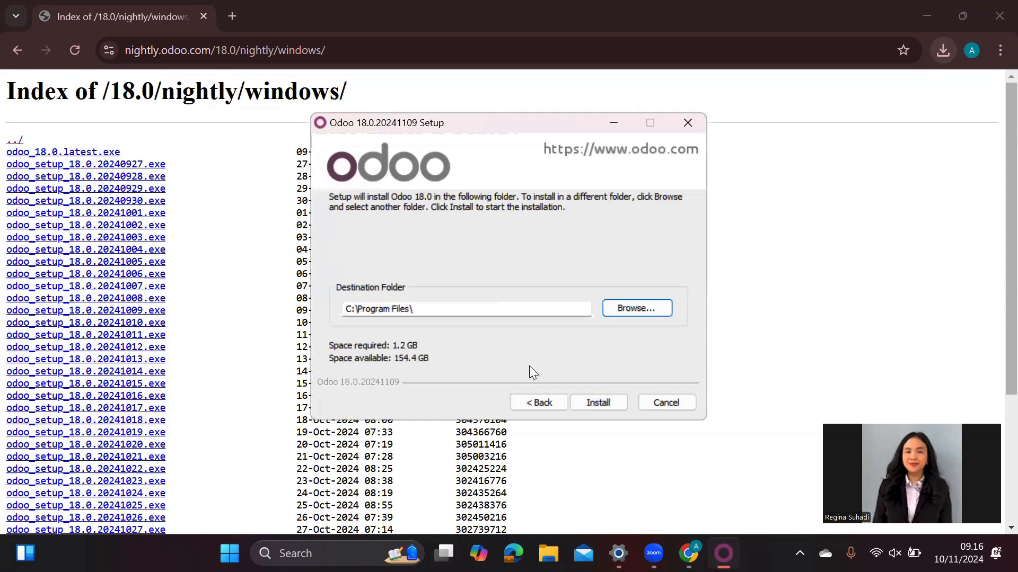
- Start the Odoo 18.0 install and let it run, bundled PostgreSQL included, to Completed
{"action": "left_click", "coordinate": [616, 403]}
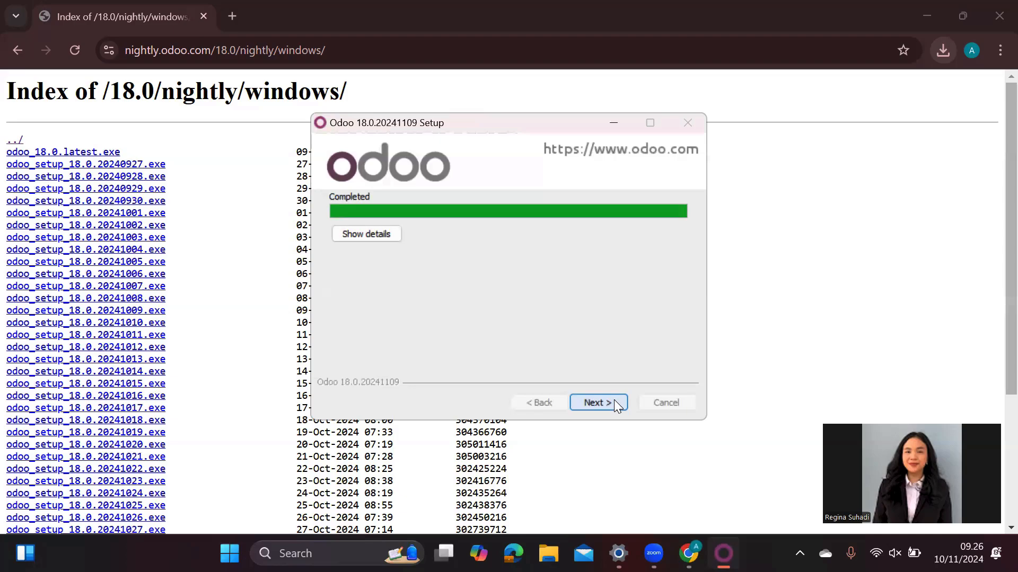
- Finish setup, maximize Edge on localhost:8069, and dismiss the Restore pages popup
{"action": "left_click", "coordinate": [614, 402]}
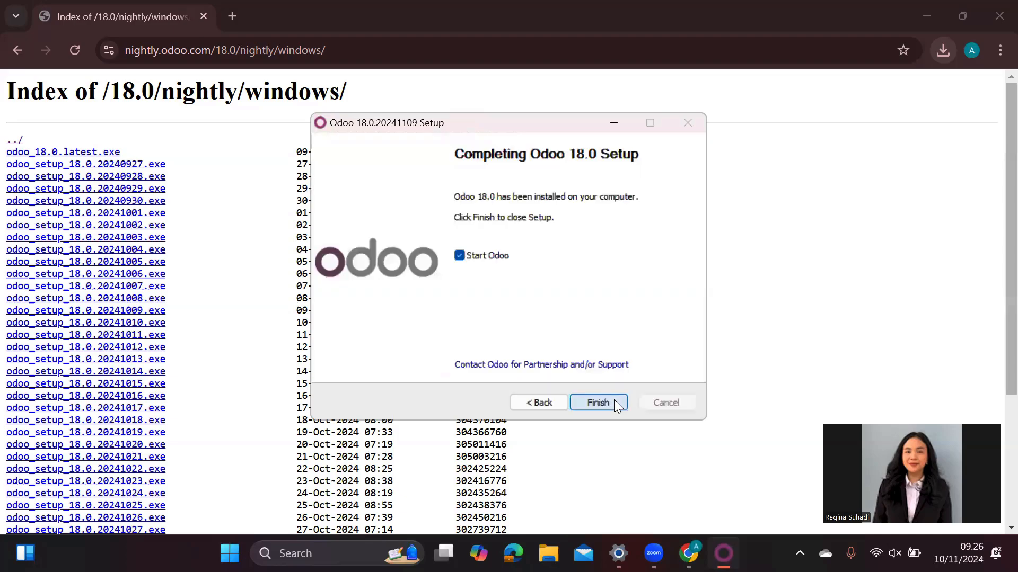
{"action": "left_click", "coordinate": [615, 404]}
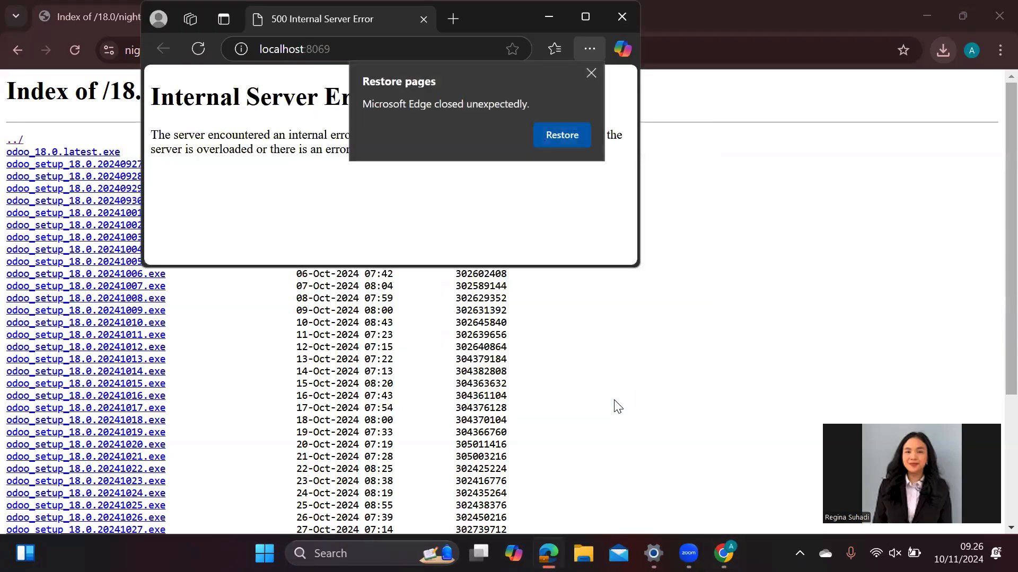
{"action": "left_click", "coordinate": [587, 23]}
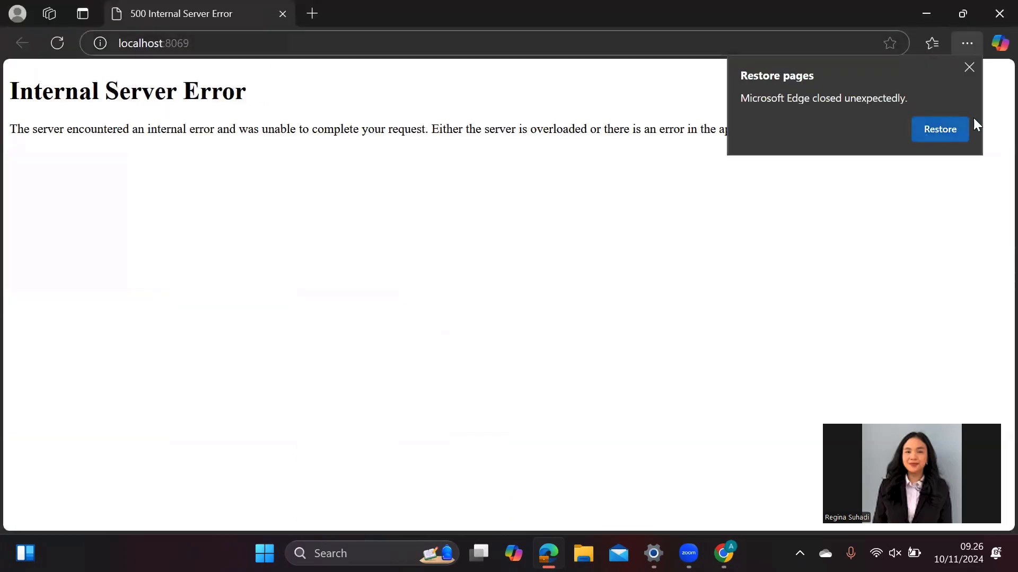
{"action": "left_click", "coordinate": [964, 72]}
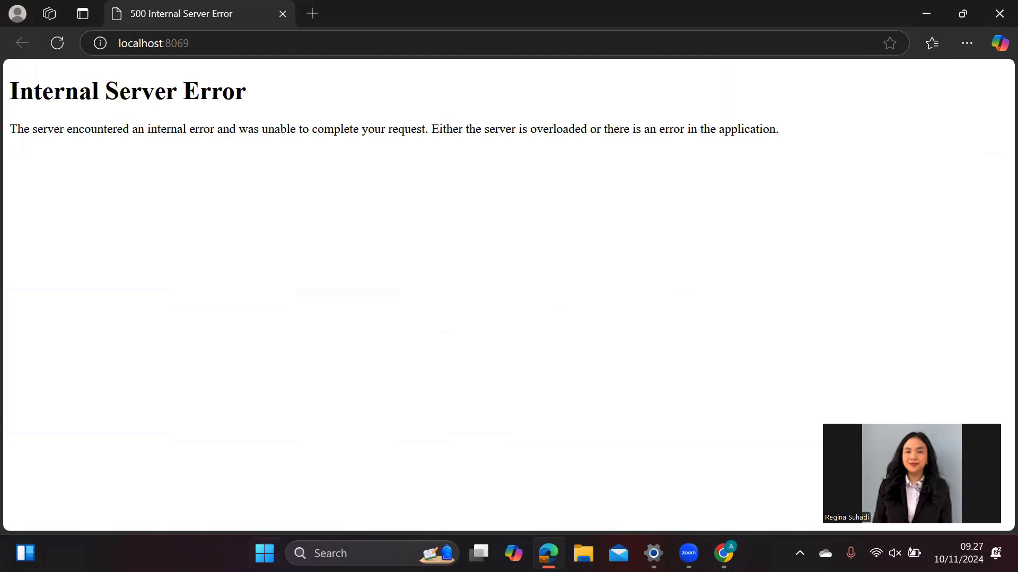
- Search 'serv' from Start, open the Services app, and scroll down its list
{"action": "left_click", "coordinate": [265, 553]}
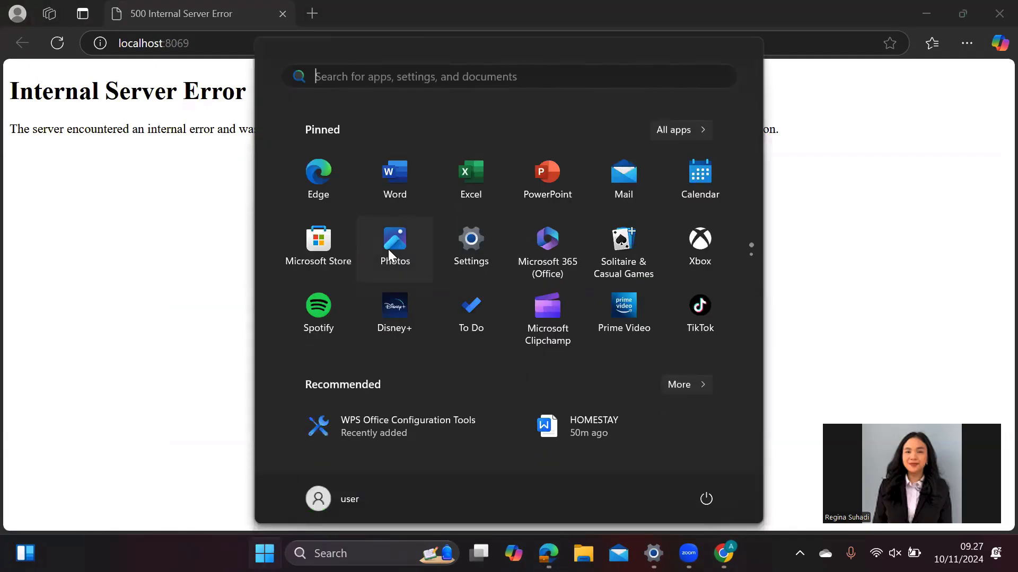
{"action": "type", "text": "serv"}
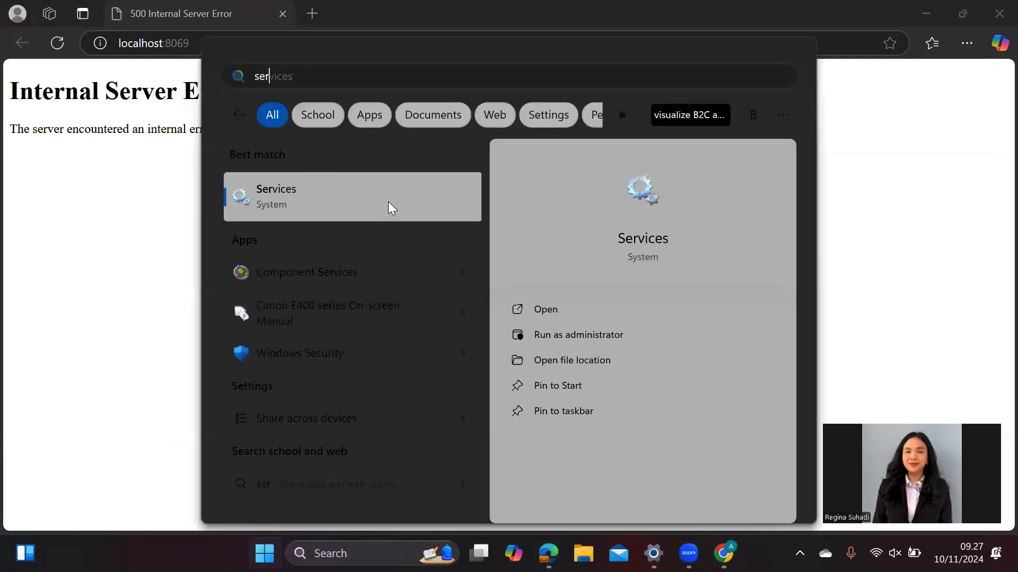
{"action": "left_click", "coordinate": [388, 205]}
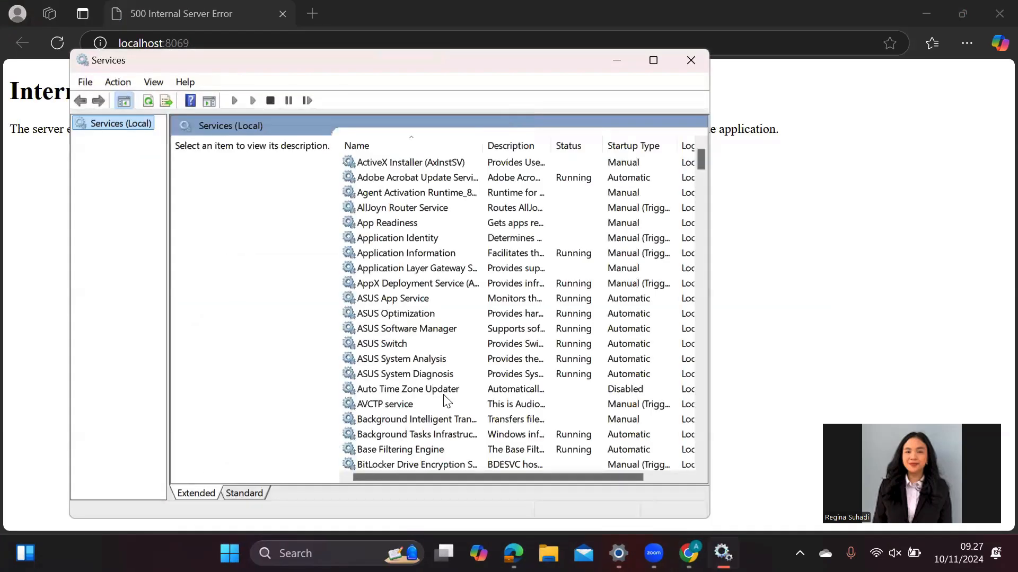
{"action": "scroll", "coordinate": [444, 396], "scroll_direction": "down", "scroll_amount": 5}
{"action": "scroll", "coordinate": [444, 399], "scroll_direction": "down", "scroll_amount": 11}
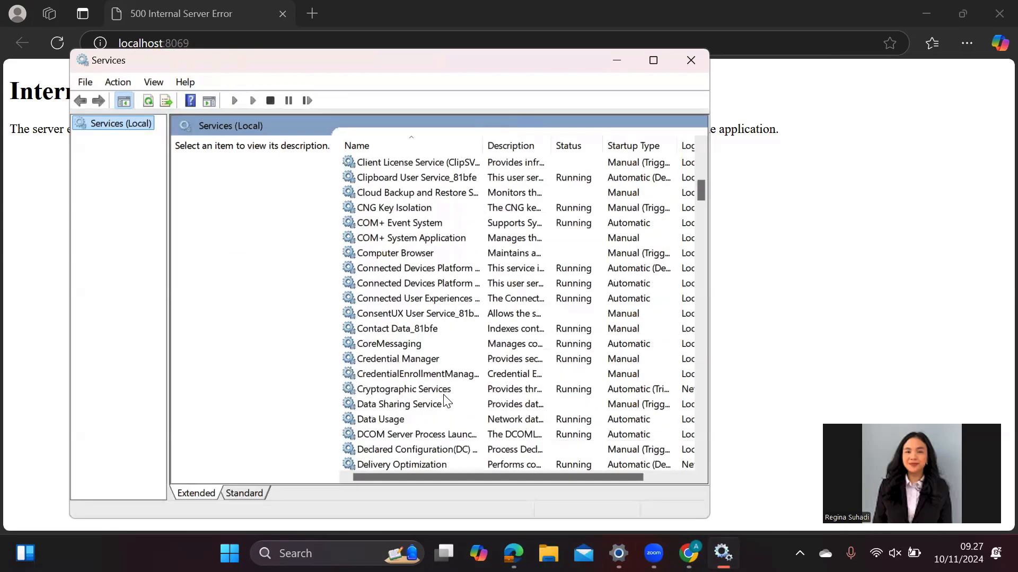
{"action": "scroll", "coordinate": [444, 398], "scroll_direction": "down", "scroll_amount": 9}
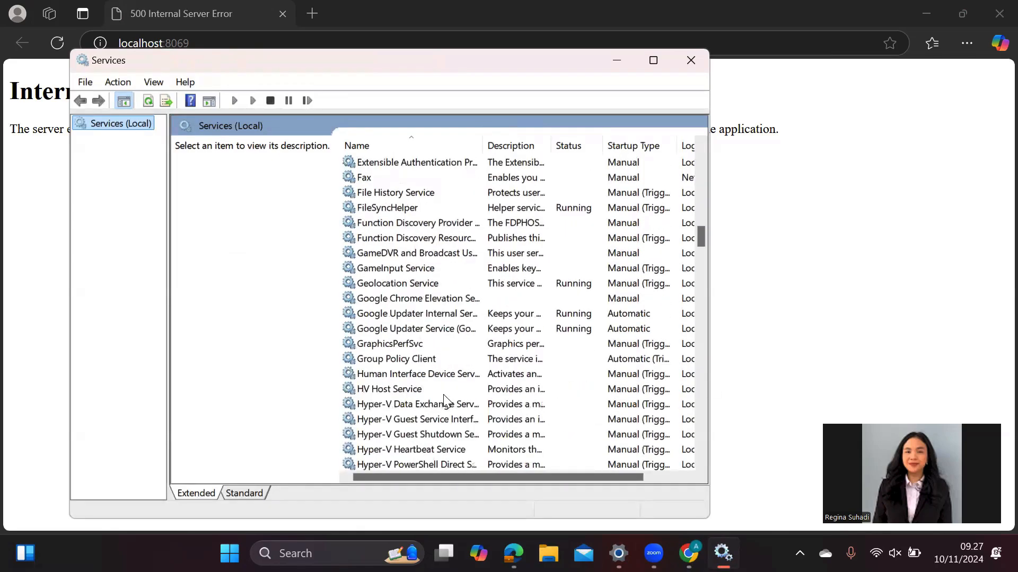
{"action": "scroll", "coordinate": [443, 398], "scroll_direction": "down", "scroll_amount": 5}
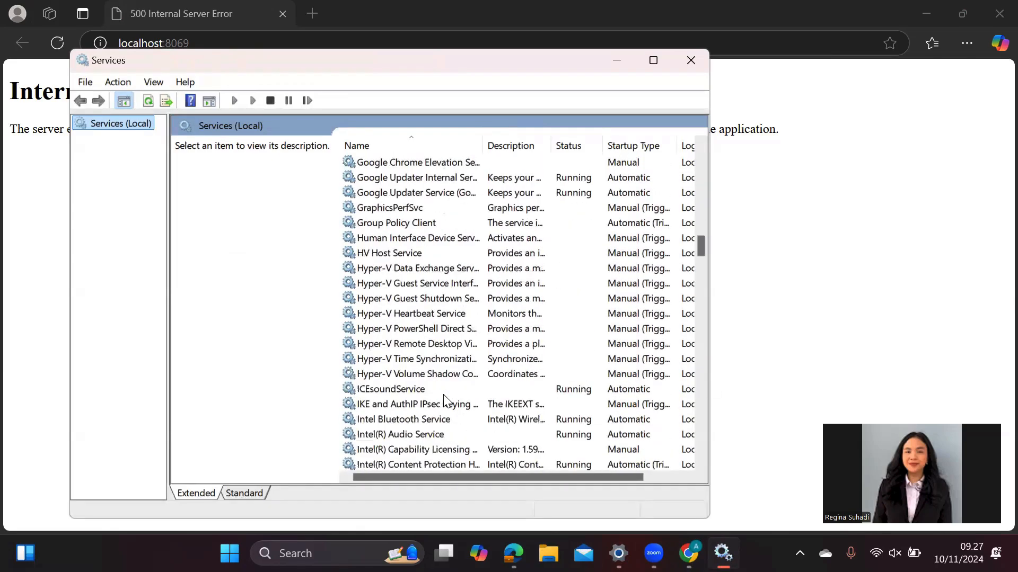
{"action": "scroll", "coordinate": [444, 399], "scroll_direction": "down", "scroll_amount": 4}
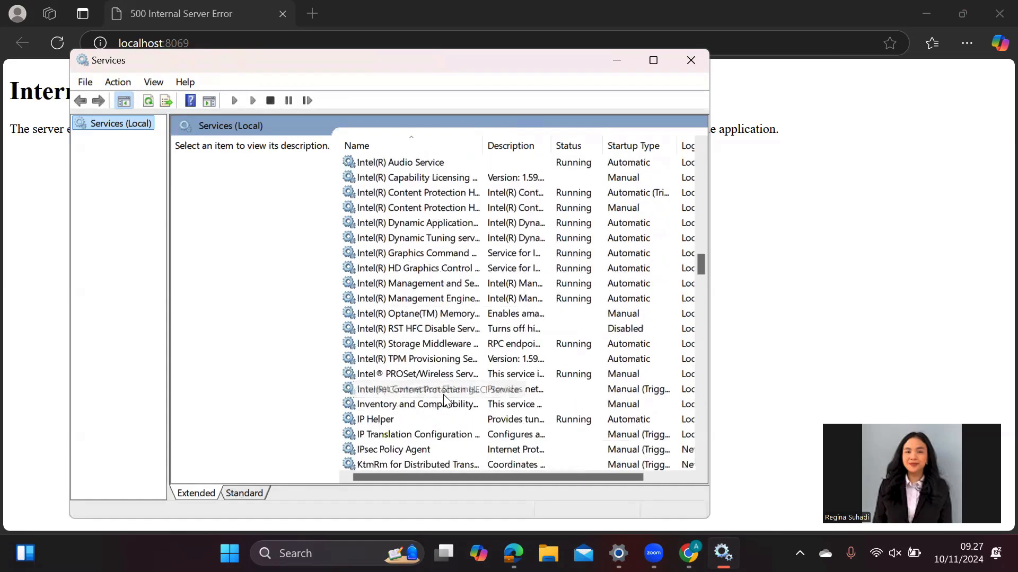
{"action": "scroll", "coordinate": [445, 398], "scroll_direction": "down", "scroll_amount": 3}
{"action": "scroll", "coordinate": [444, 399], "scroll_direction": "down", "scroll_amount": 1}
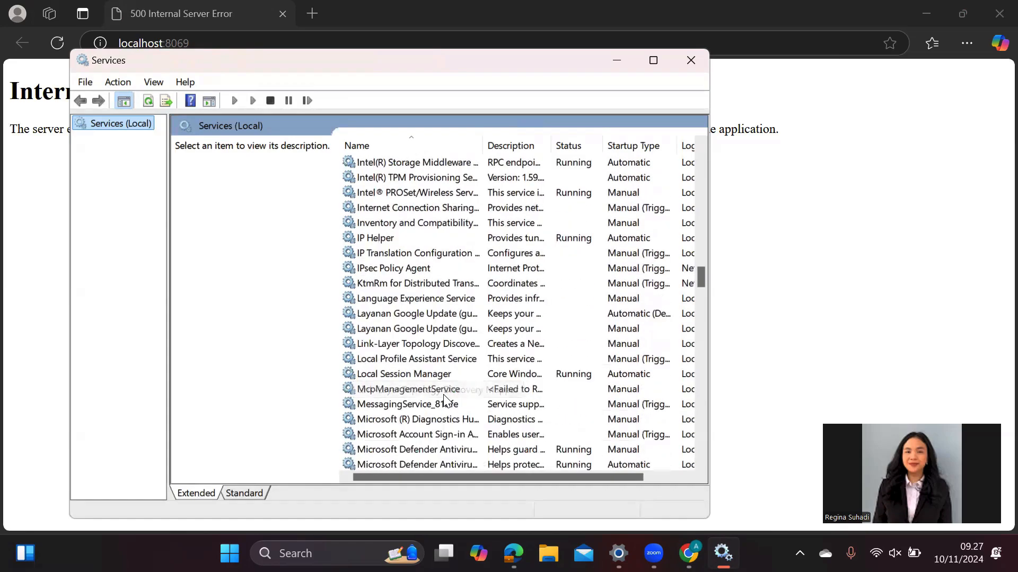
- Set the odoo-server-18.0 service's Log On account to Local System and apply it
{"action": "scroll", "coordinate": [444, 399], "scroll_direction": "down", "scroll_amount": 11}
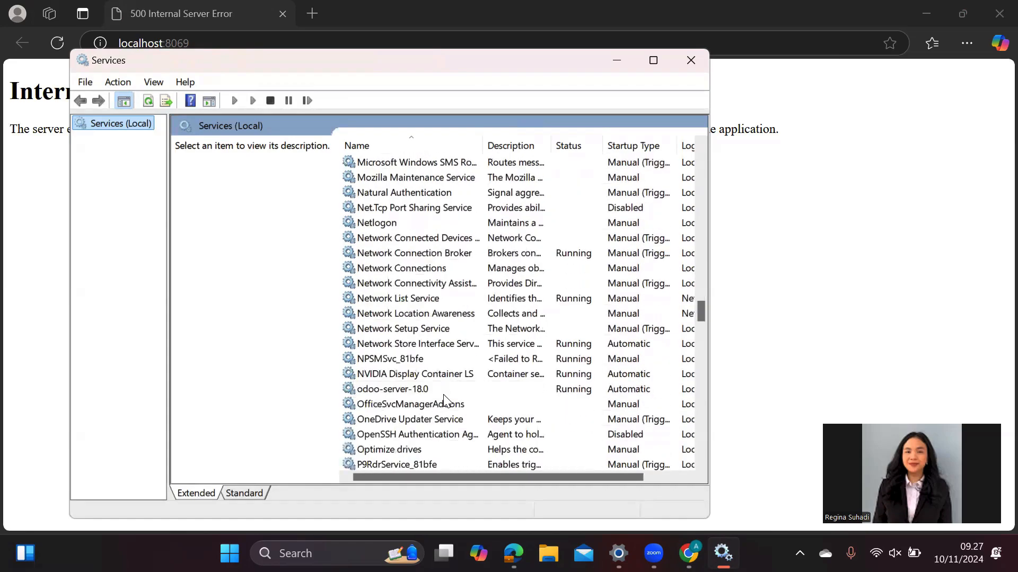
{"action": "left_click", "coordinate": [422, 388]}
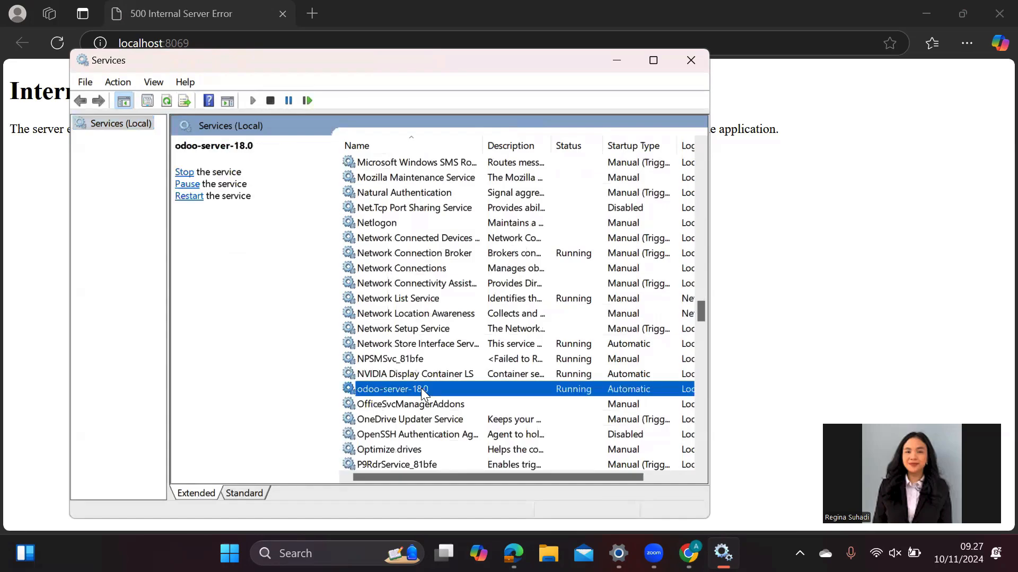
{"action": "right_click", "coordinate": [421, 388]}
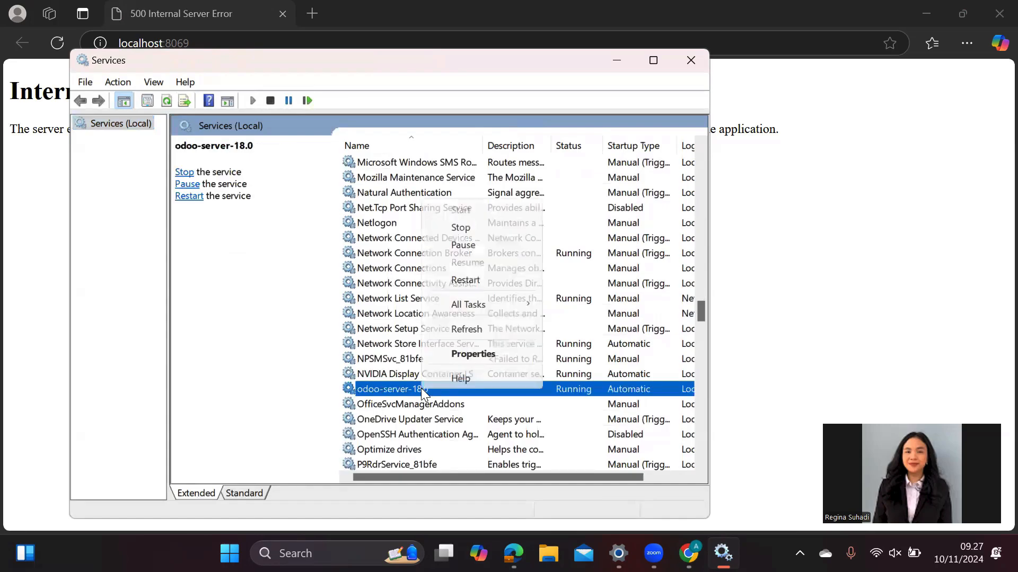
{"action": "left_click", "coordinate": [473, 355]}
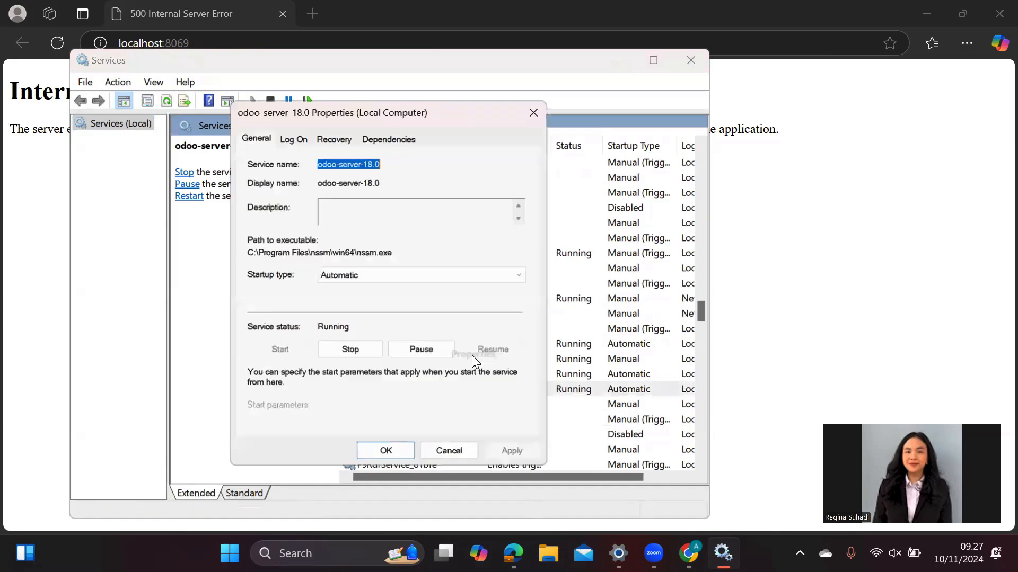
{"action": "left_click", "coordinate": [296, 137]}
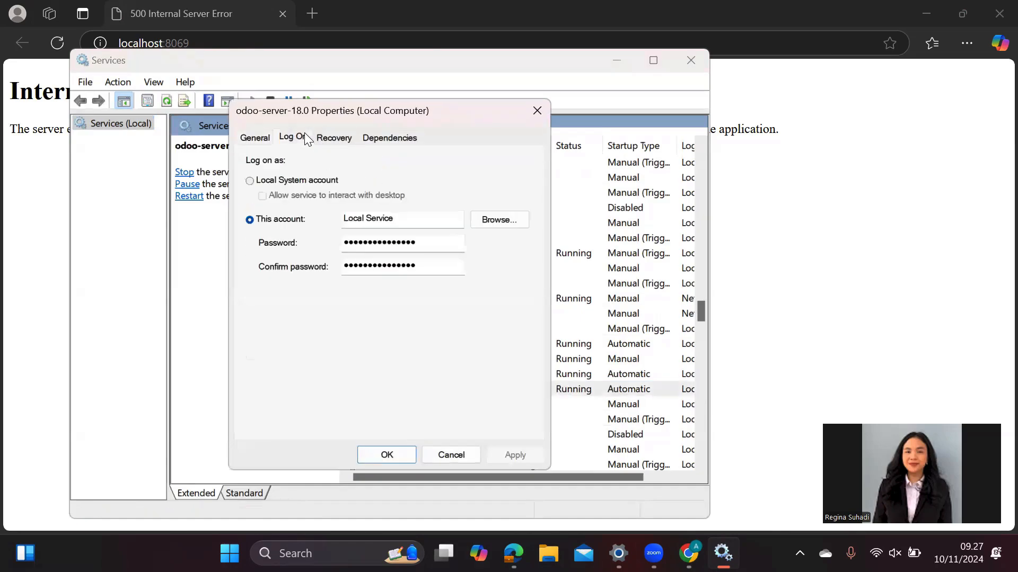
{"action": "left_click", "coordinate": [278, 182]}
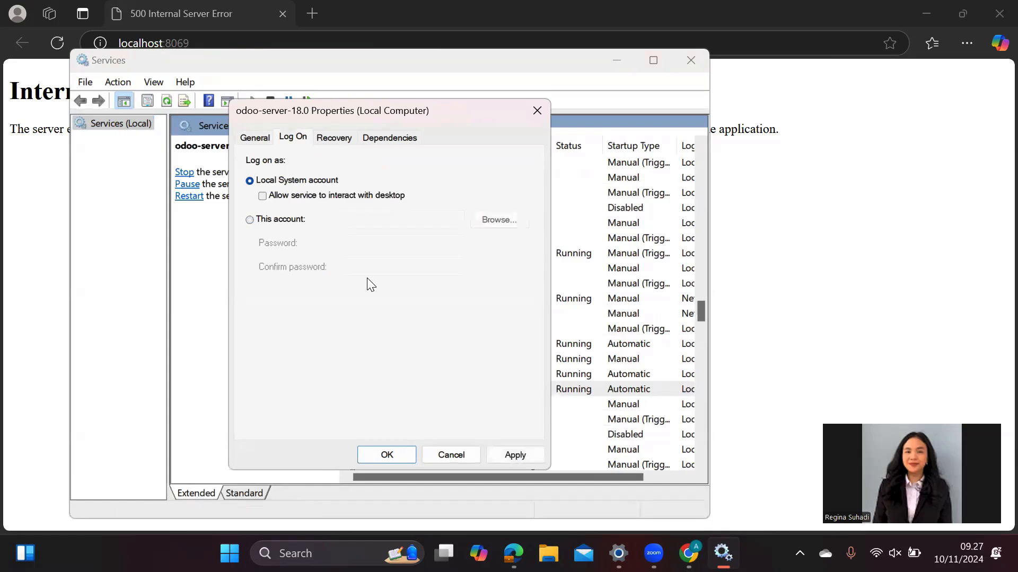
{"action": "left_click", "coordinate": [531, 459]}
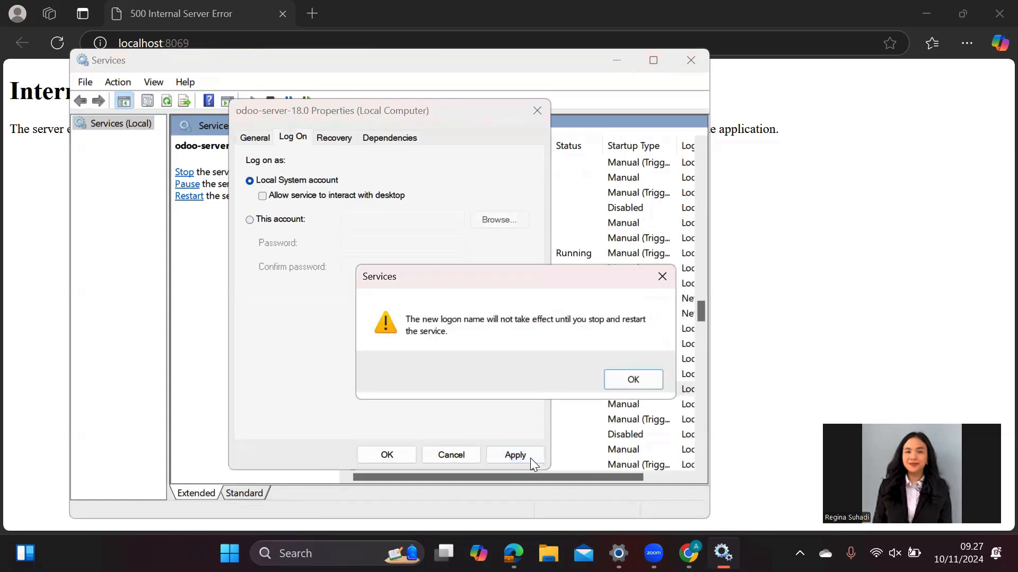
- Close the service properties and restart odoo-server-18.0 so the new logon applies
{"action": "left_click", "coordinate": [636, 378]}
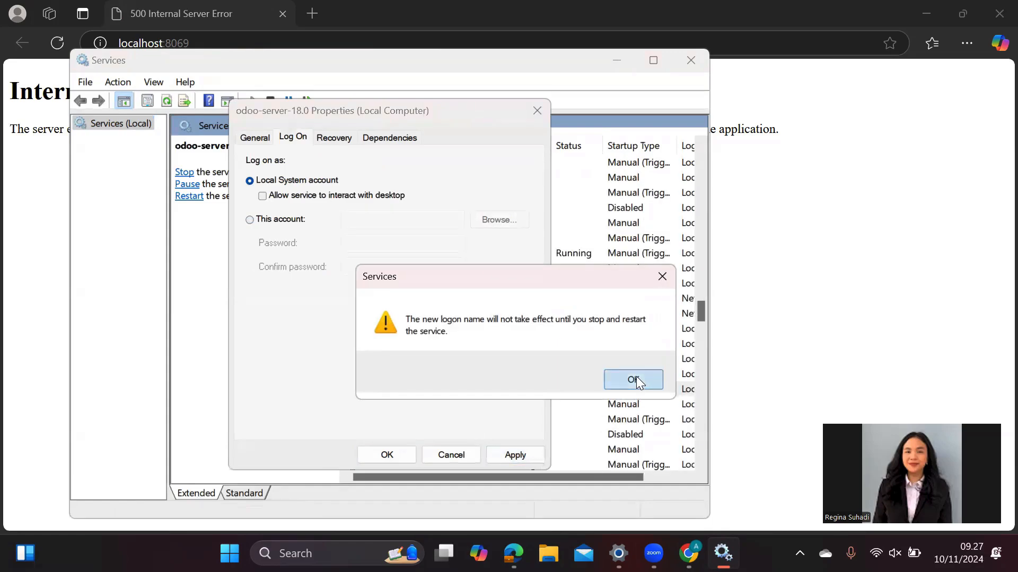
{"action": "left_click", "coordinate": [397, 451]}
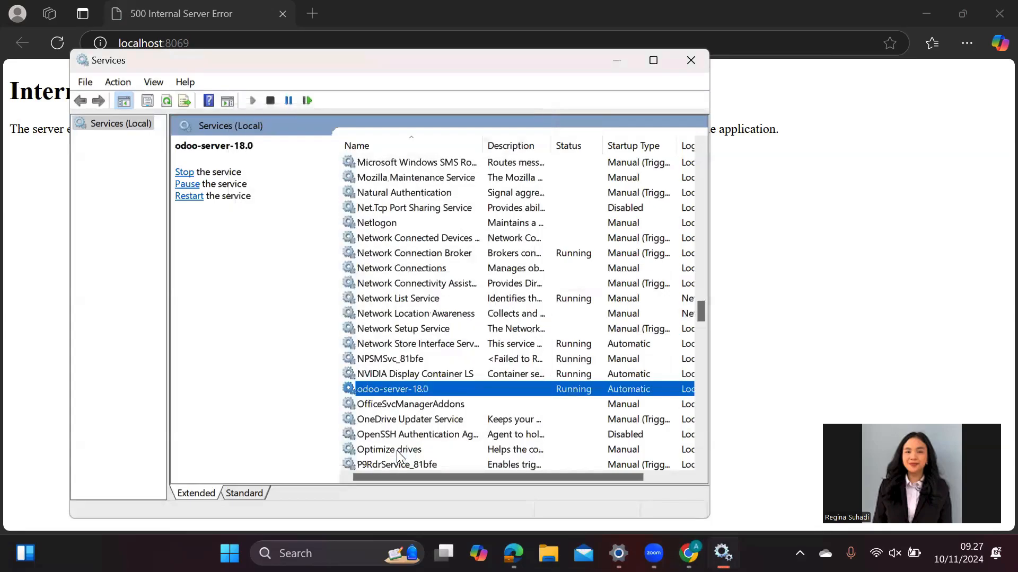
{"action": "right_click", "coordinate": [438, 391]}
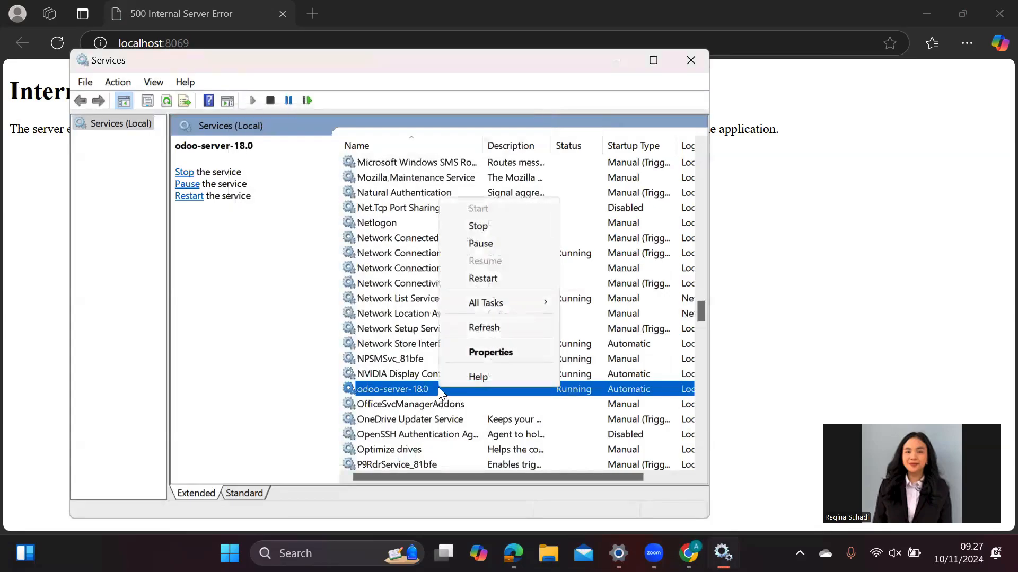
{"action": "left_click", "coordinate": [497, 284]}
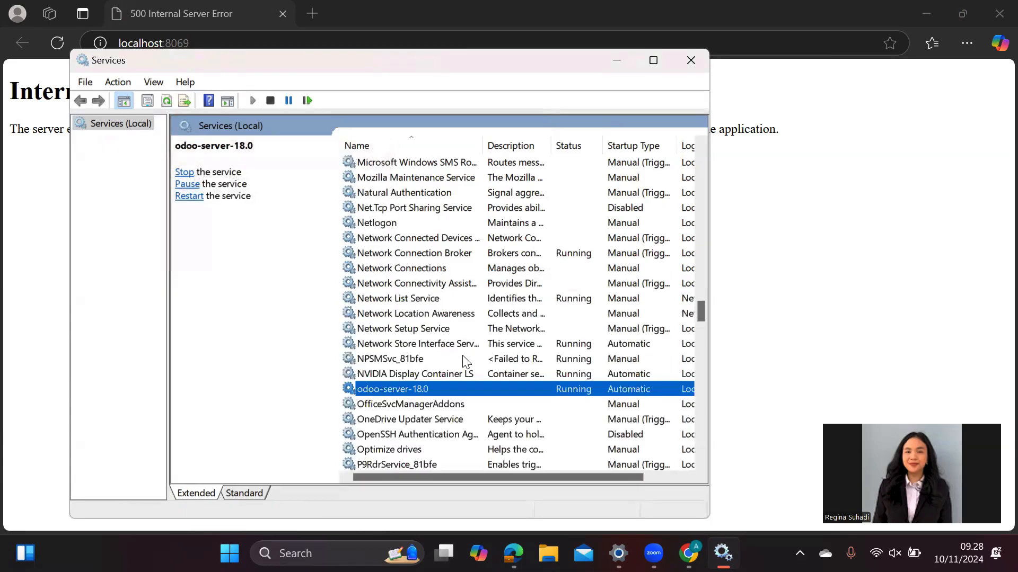
- Switch the PostgreSQL_For_Odoo service's log-on account to Local System and apply it
{"action": "scroll", "coordinate": [466, 362], "scroll_direction": "down", "scroll_amount": 1}
{"action": "scroll", "coordinate": [466, 362], "scroll_direction": "down", "scroll_amount": 1}
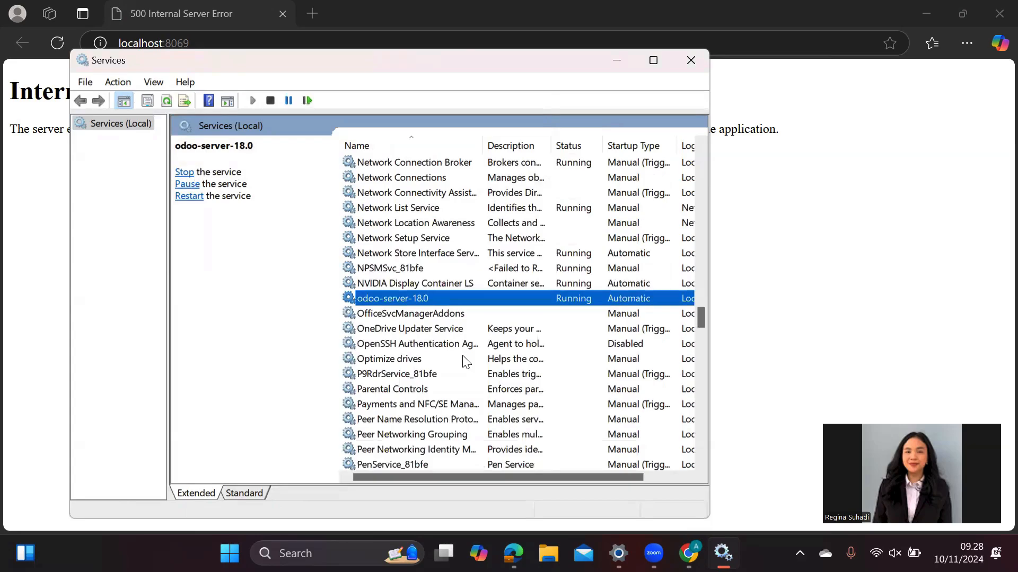
{"action": "scroll", "coordinate": [430, 403], "scroll_direction": "down", "scroll_amount": 1}
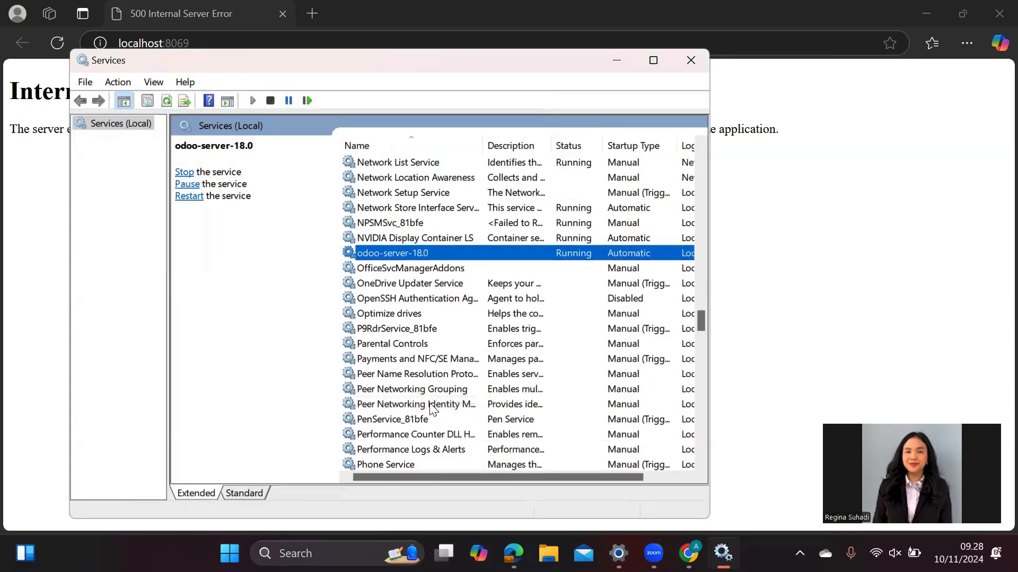
{"action": "scroll", "coordinate": [432, 407], "scroll_direction": "down", "scroll_amount": 1}
{"action": "scroll", "coordinate": [432, 408], "scroll_direction": "down", "scroll_amount": 3}
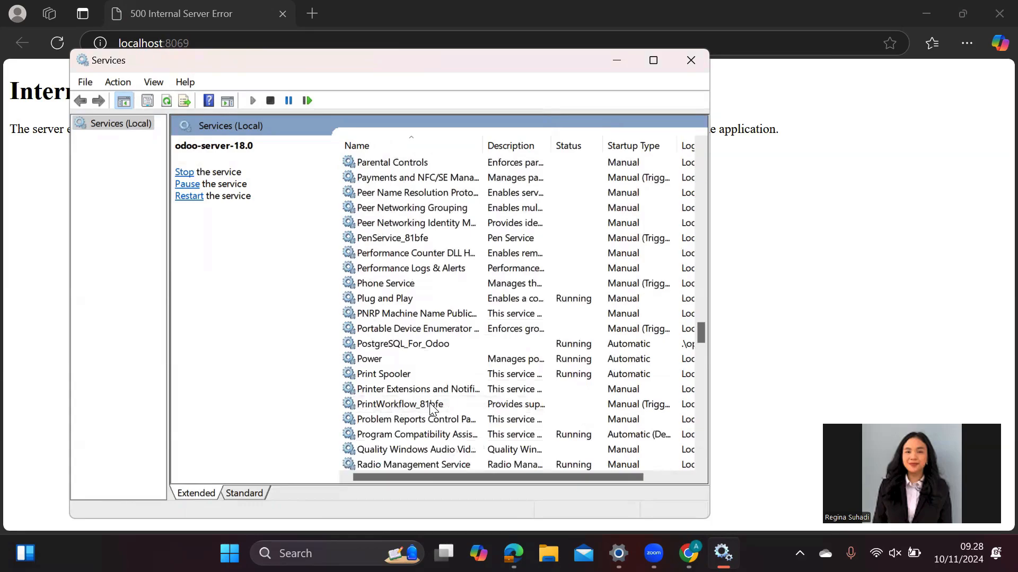
{"action": "left_click", "coordinate": [432, 345]}
{"action": "right_click", "coordinate": [430, 350]}
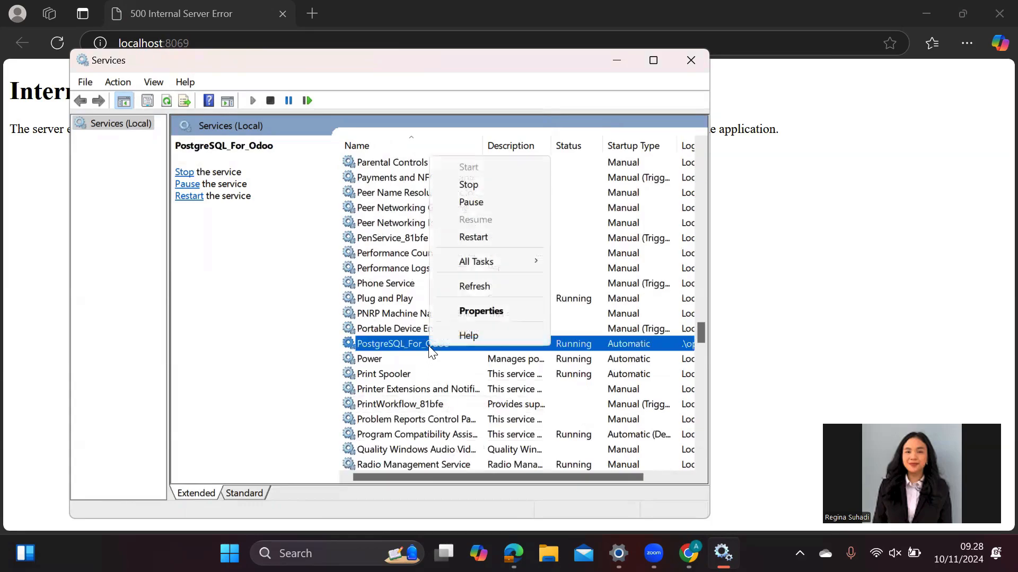
{"action": "left_click", "coordinate": [470, 310]}
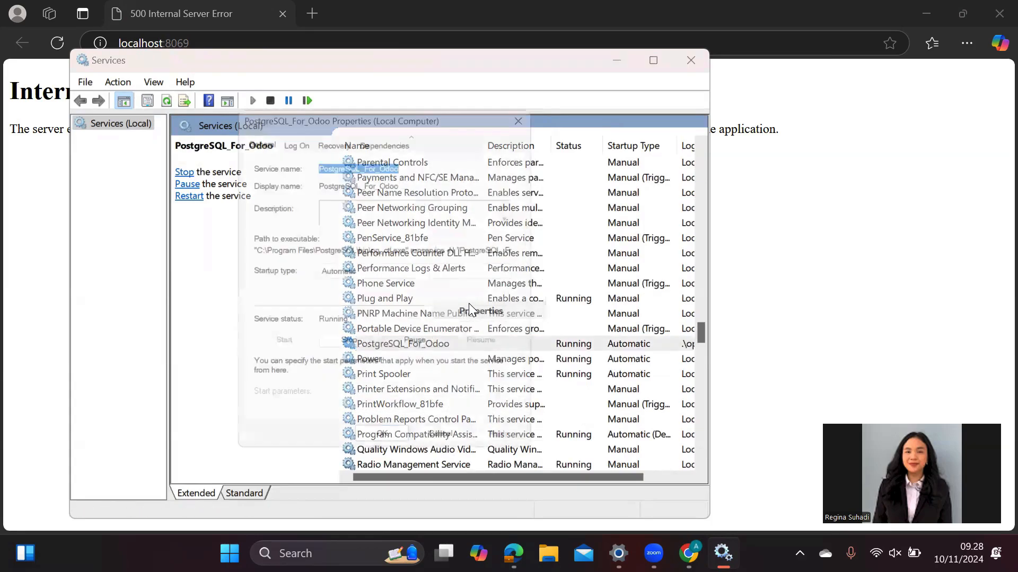
{"action": "left_click", "coordinate": [291, 138]}
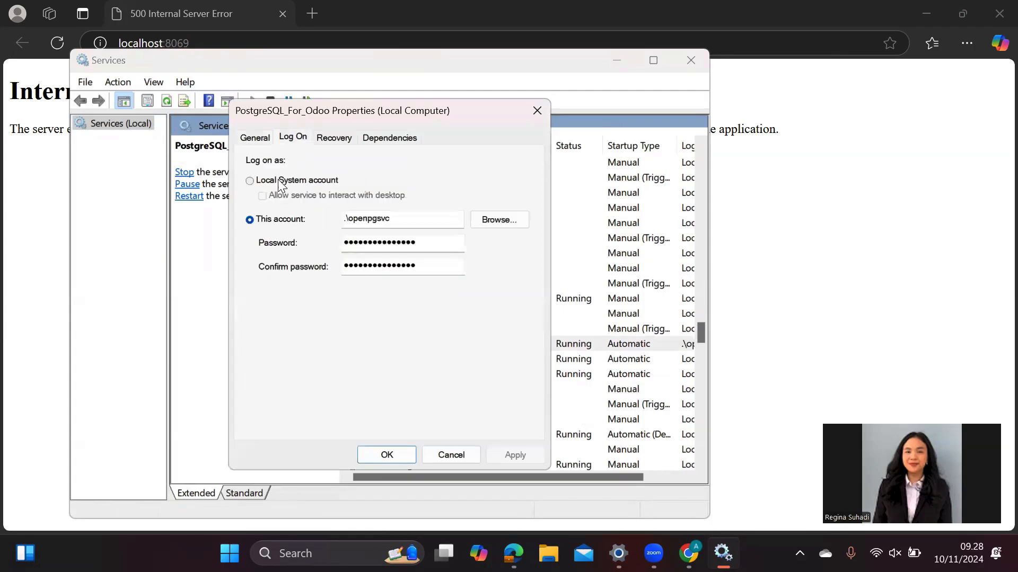
{"action": "left_click", "coordinate": [293, 180]}
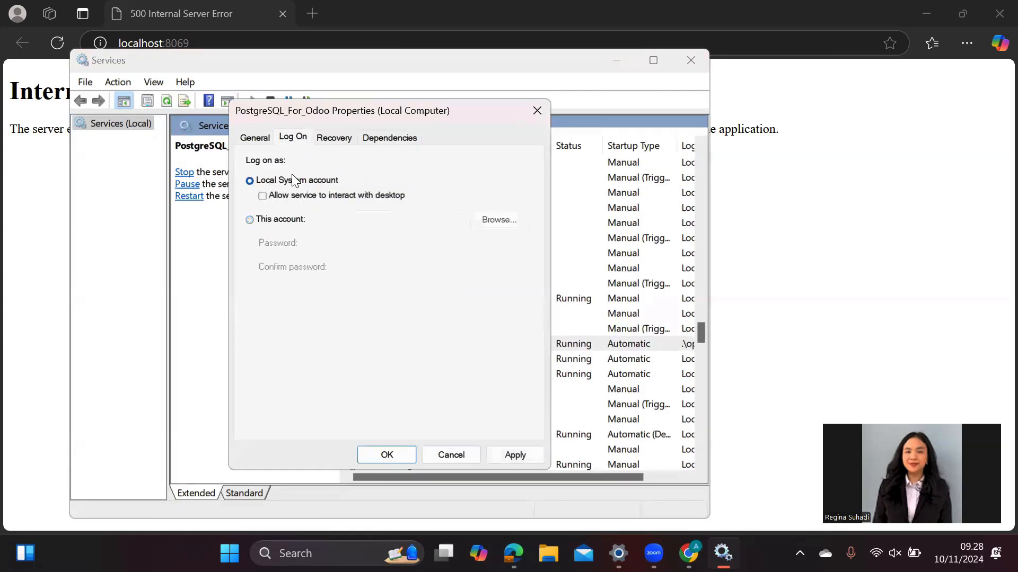
{"action": "left_click", "coordinate": [500, 461]}
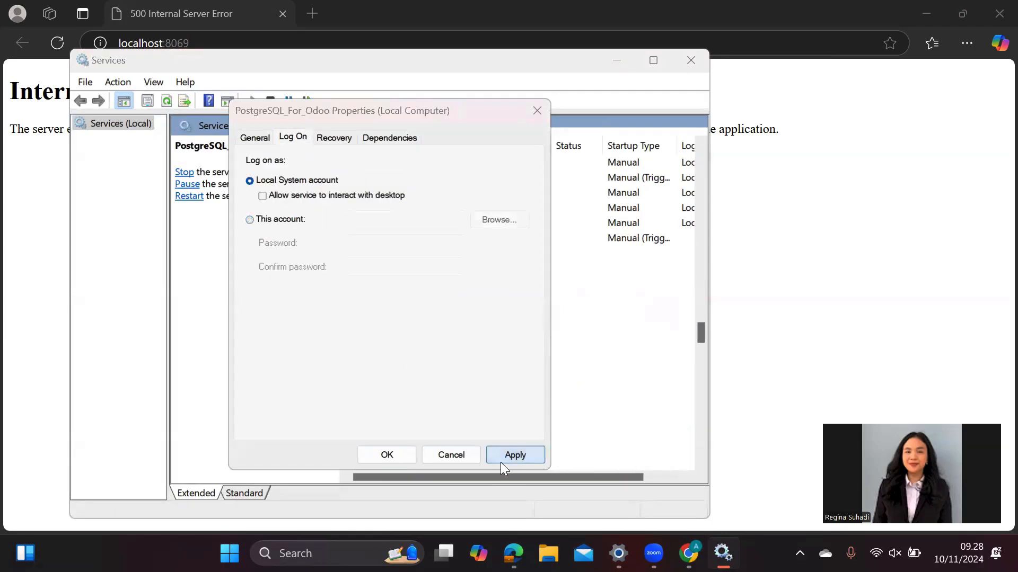
{"action": "left_click", "coordinate": [649, 379]}
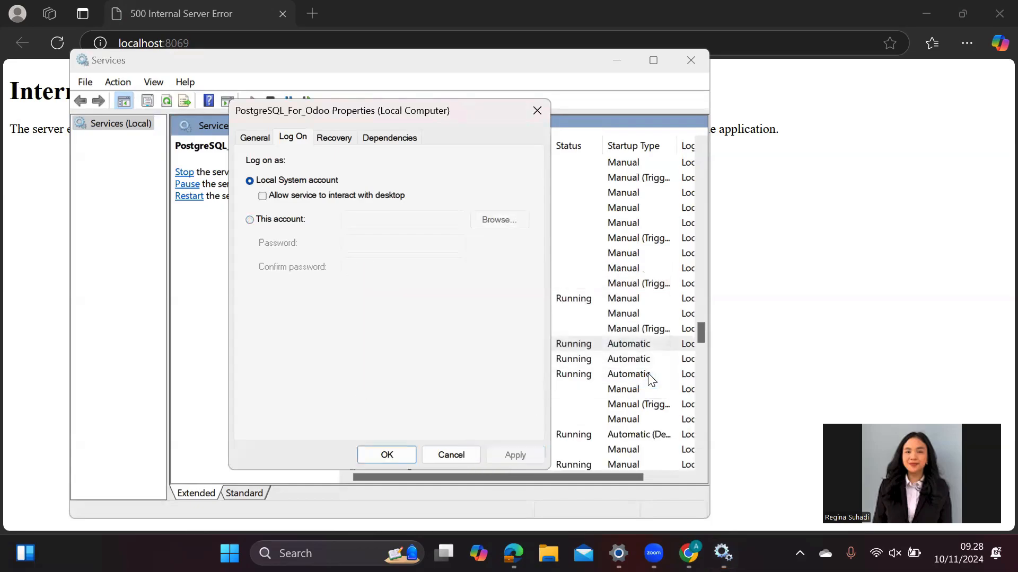
{"action": "left_click", "coordinate": [386, 454]}
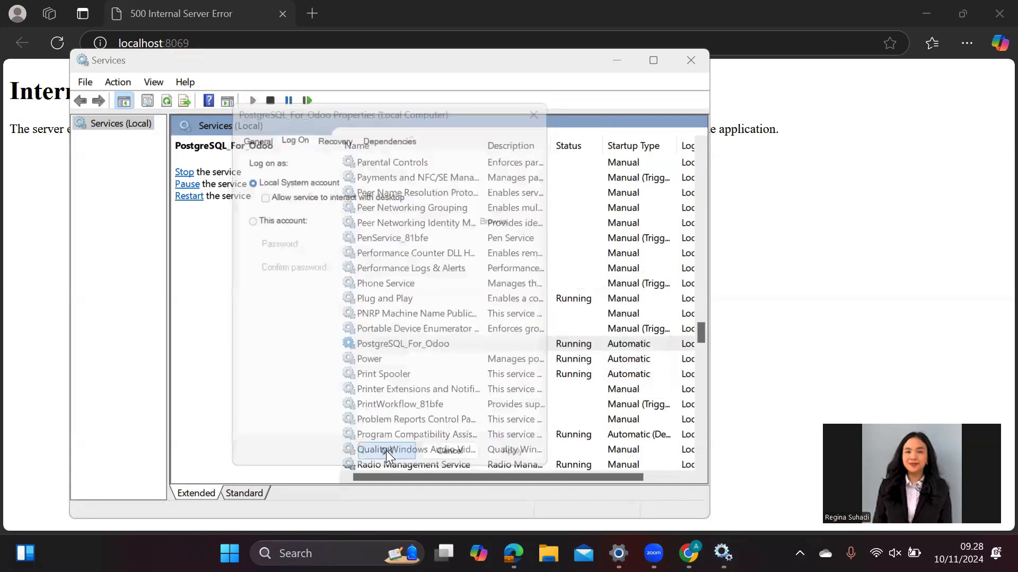
- Restart PostgreSQL_For_Odoo and minimize Services to return to the browser
{"action": "right_click", "coordinate": [488, 344]}
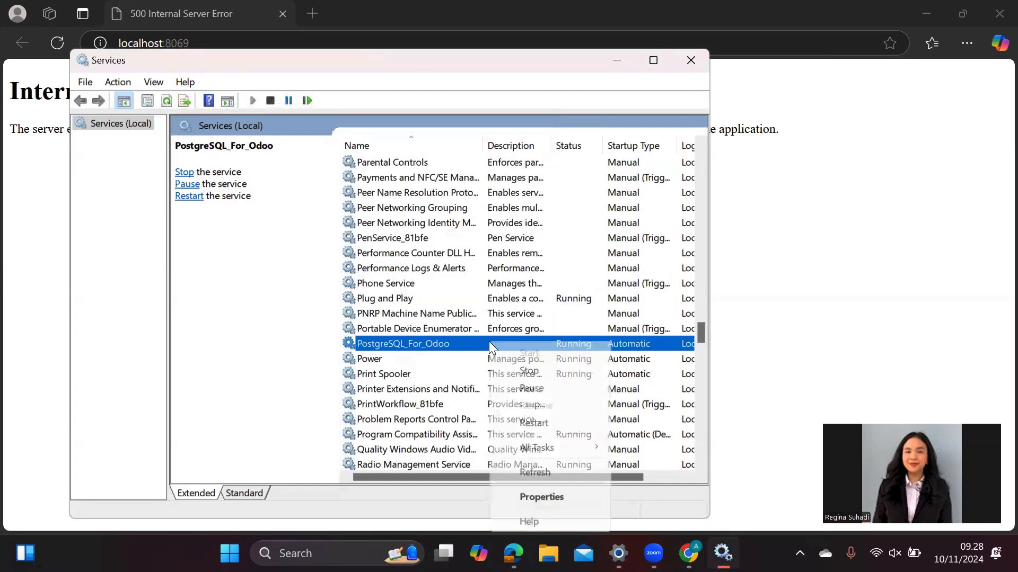
{"action": "left_click", "coordinate": [558, 429]}
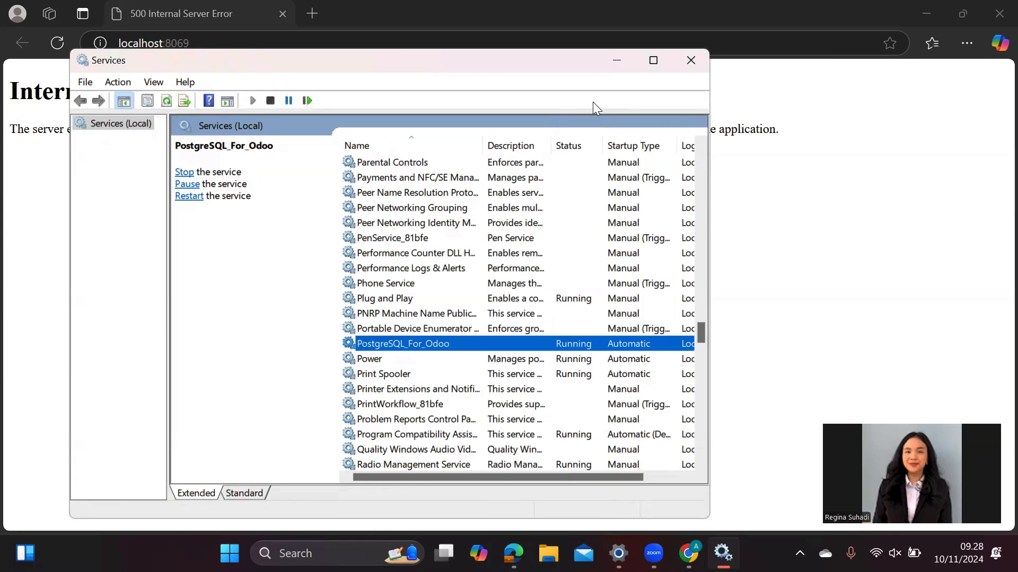
{"action": "left_click", "coordinate": [620, 55]}
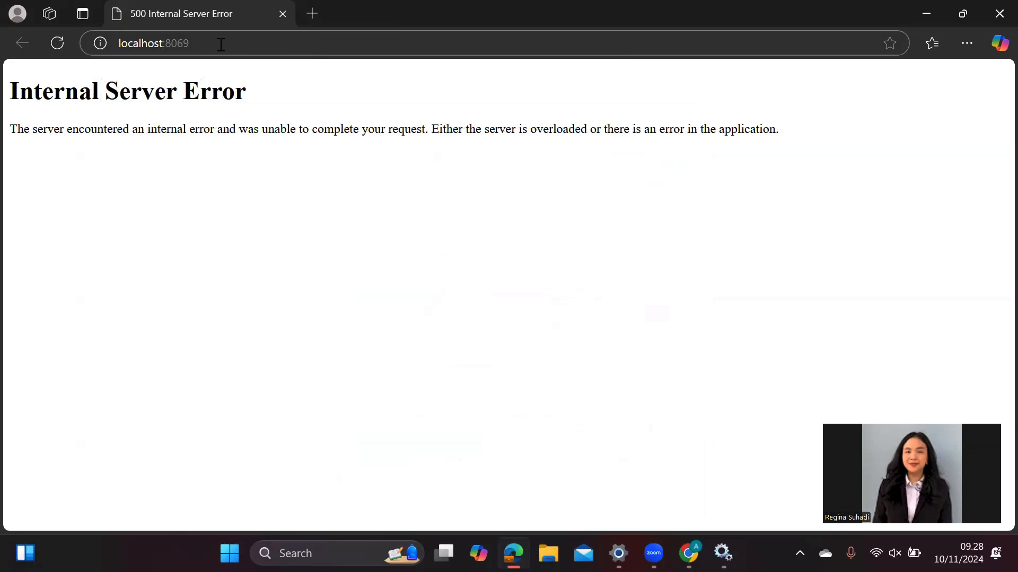
- Reload localhost:8069 in Edge so the database creation form replaces the error
{"action": "left_click", "coordinate": [57, 45]}
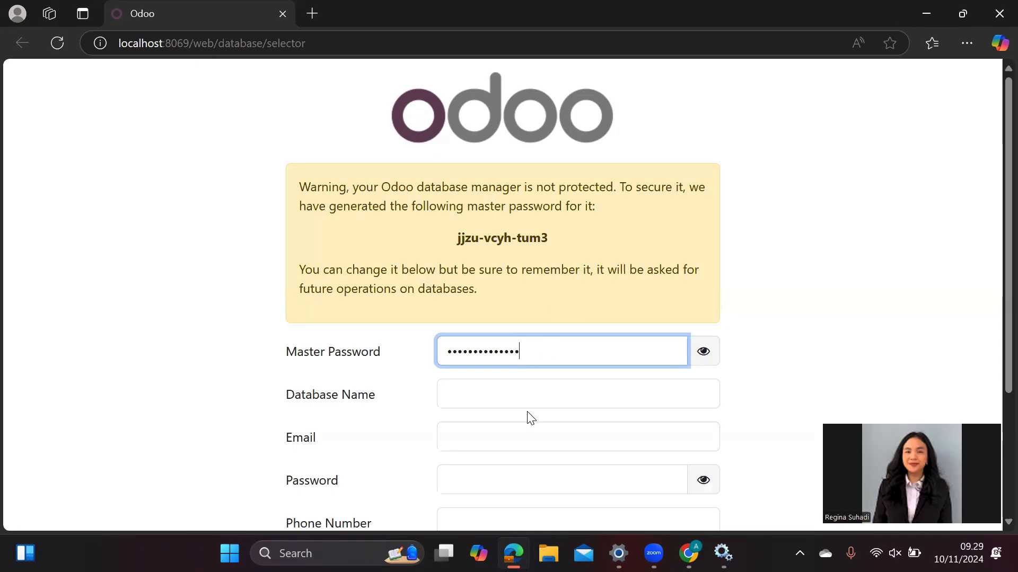
- Name the database odoo001 and enter the administrator login email and password
{"action": "scroll", "coordinate": [577, 332], "scroll_direction": "down", "scroll_amount": 1}
{"action": "scroll", "coordinate": [577, 332], "scroll_direction": "down", "scroll_amount": 1}
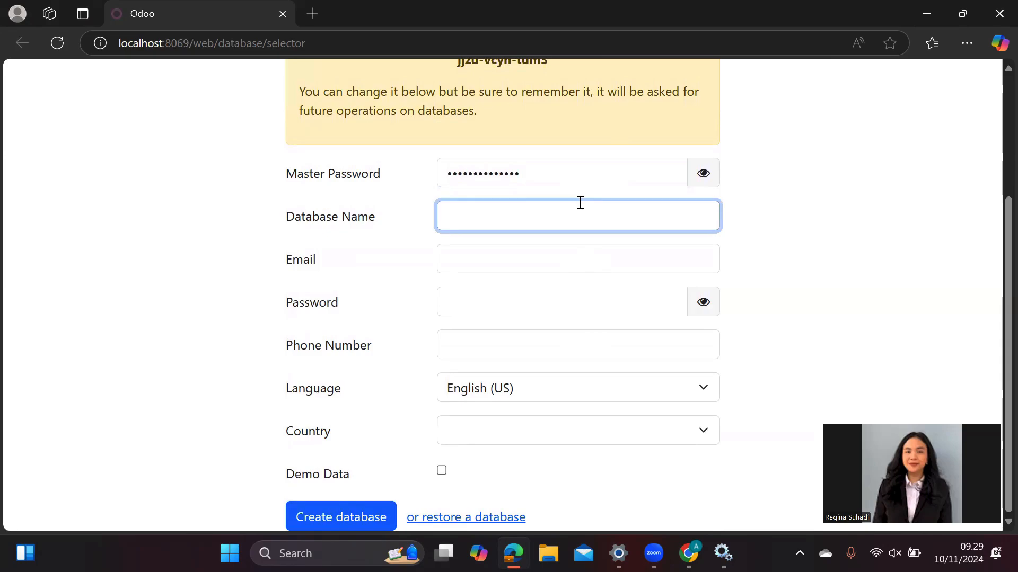
{"action": "type", "text": "odoo001"}
{"action": "left_click", "coordinate": [559, 262]}
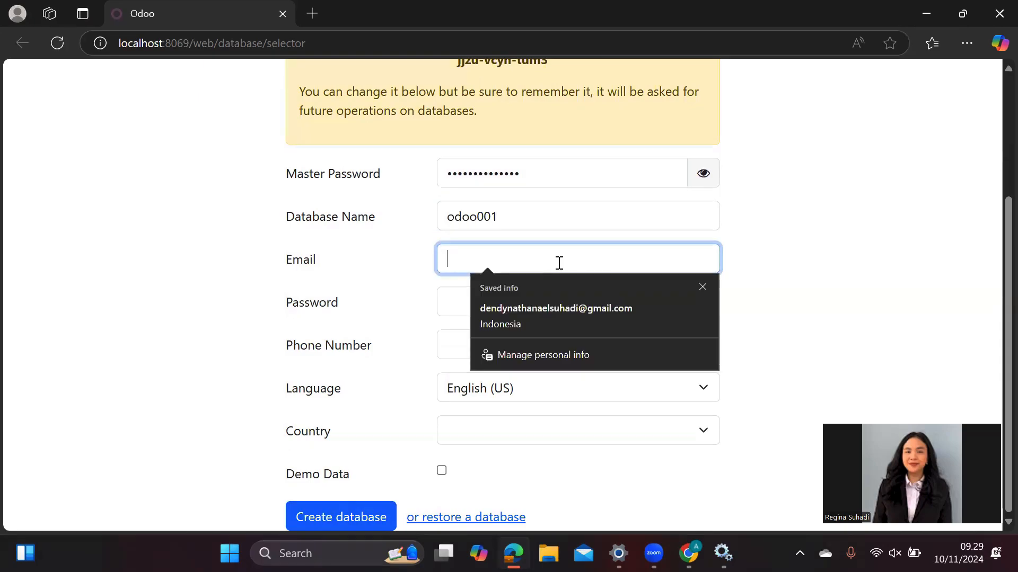
{"action": "type", "text": "ad"}
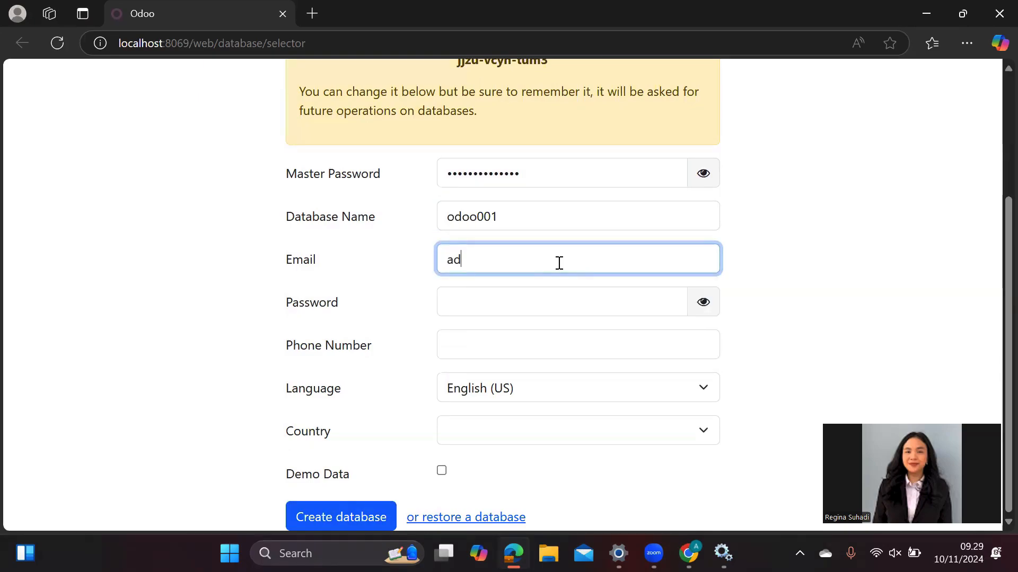
{"action": "type", "text": "min"}
{"action": "left_click", "coordinate": [552, 310]}
{"action": "type", "text": "adm"}
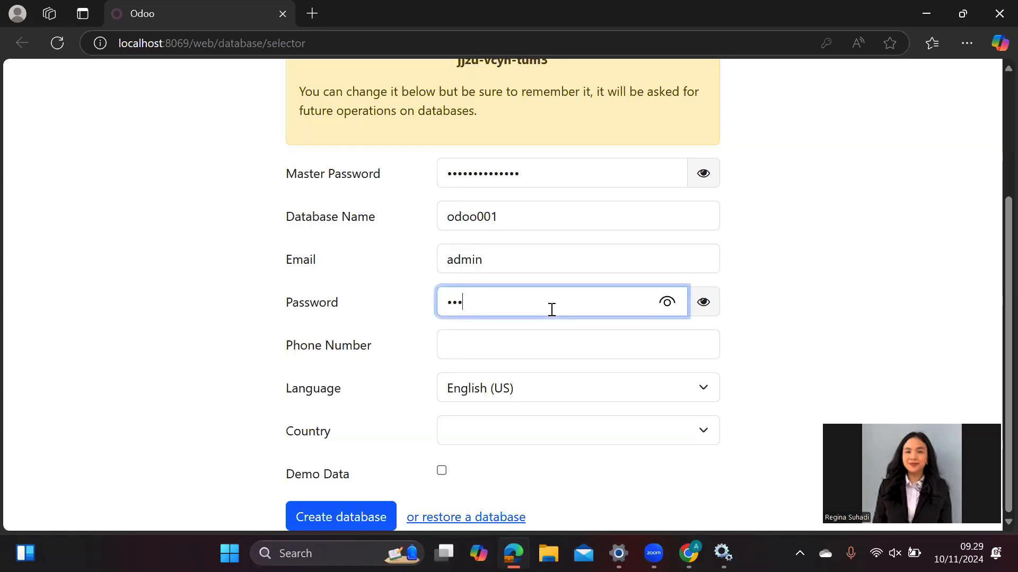
{"action": "type", "text": "in"}
{"action": "left_click", "coordinate": [546, 345]}
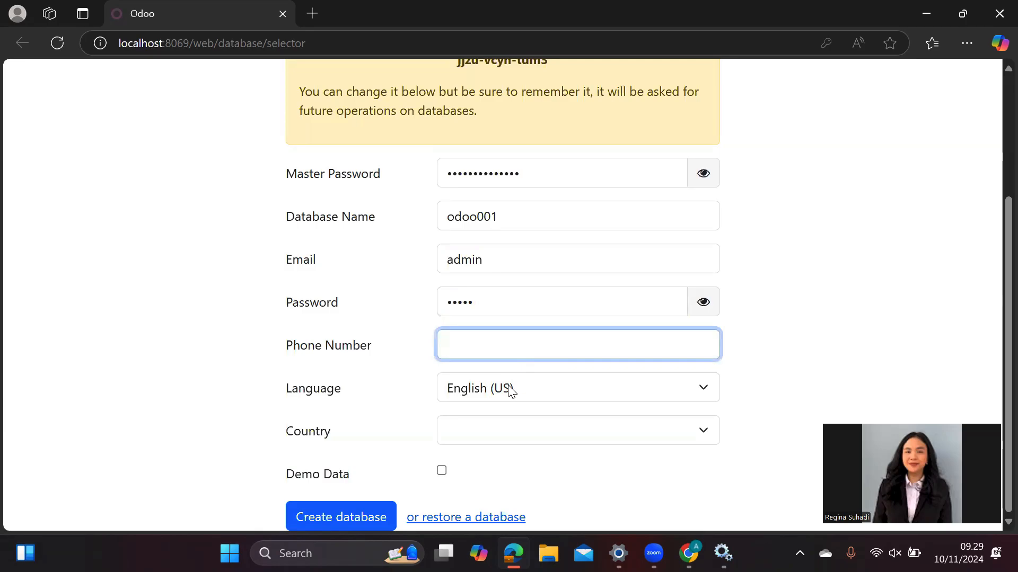
- Set the country to Indonesia, include demo data, and create the database
{"action": "left_click", "coordinate": [495, 428]}
{"action": "scroll", "coordinate": [524, 330], "scroll_direction": "down", "scroll_amount": 20}
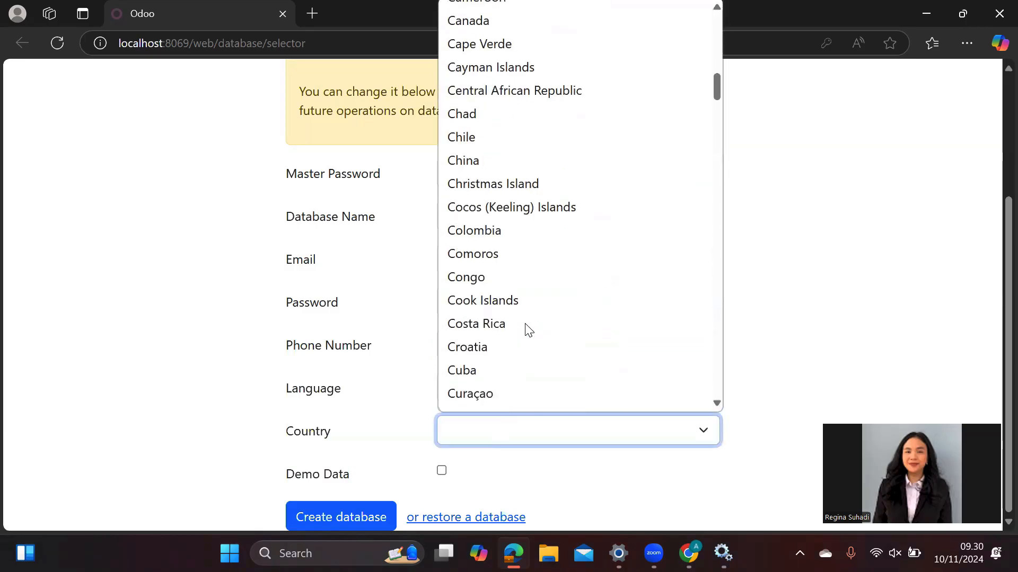
{"action": "scroll", "coordinate": [527, 329], "scroll_direction": "down", "scroll_amount": 3}
{"action": "scroll", "coordinate": [525, 330], "scroll_direction": "up", "scroll_amount": 2}
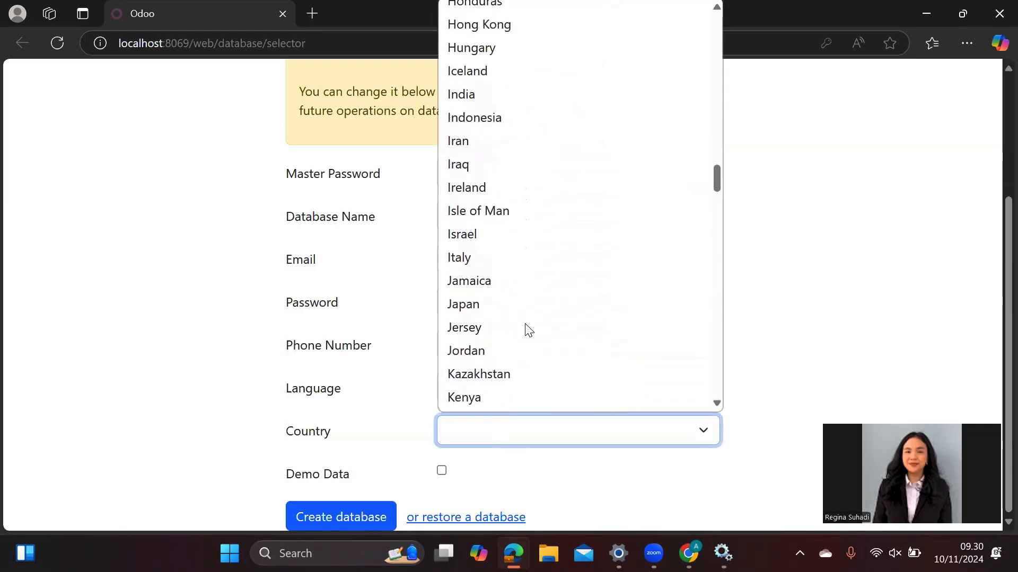
{"action": "left_click", "coordinate": [515, 120]}
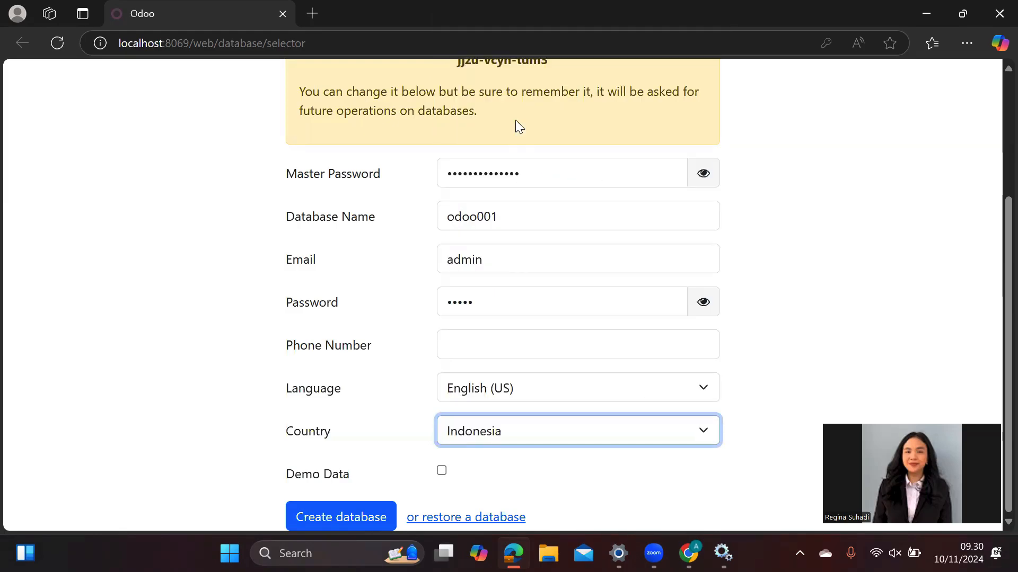
{"action": "left_click", "coordinate": [442, 471]}
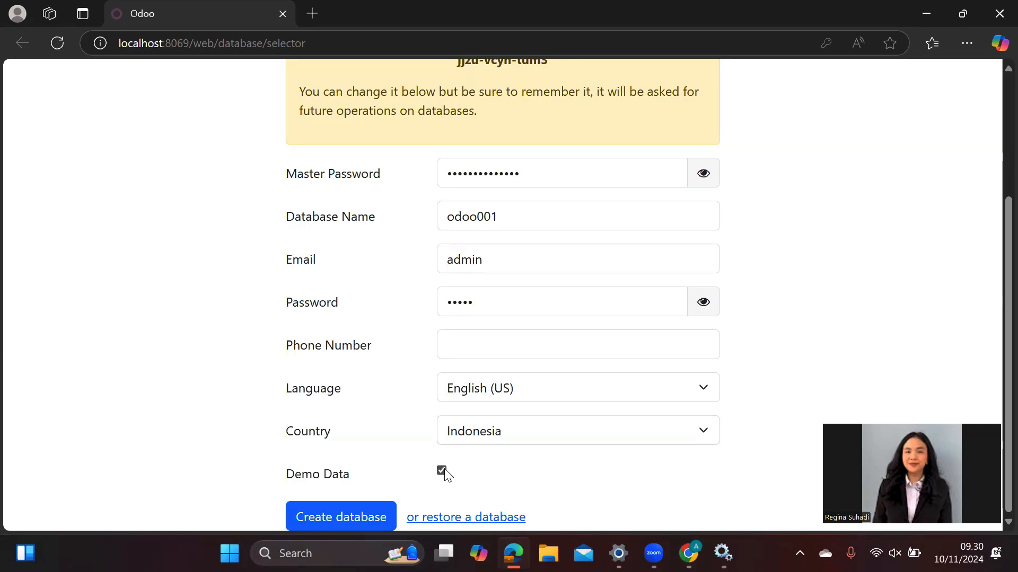
{"action": "left_click", "coordinate": [373, 520]}
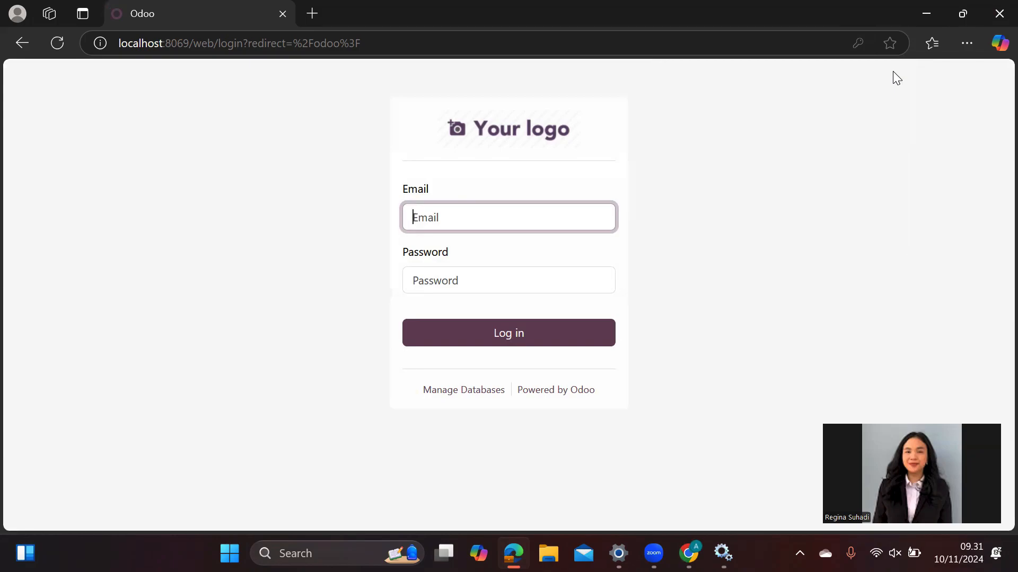
- Log in to odoo001 with the administrator email and password
{"action": "type", "text": "admin"}
{"action": "left_click", "coordinate": [568, 279]}
{"action": "type", "text": "admin"}
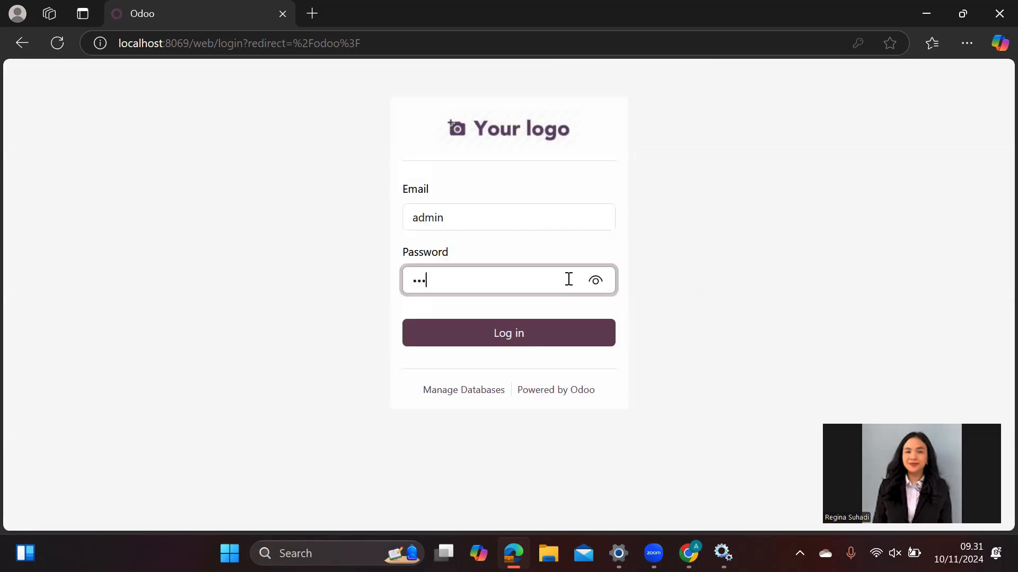
{"action": "left_click", "coordinate": [548, 343]}
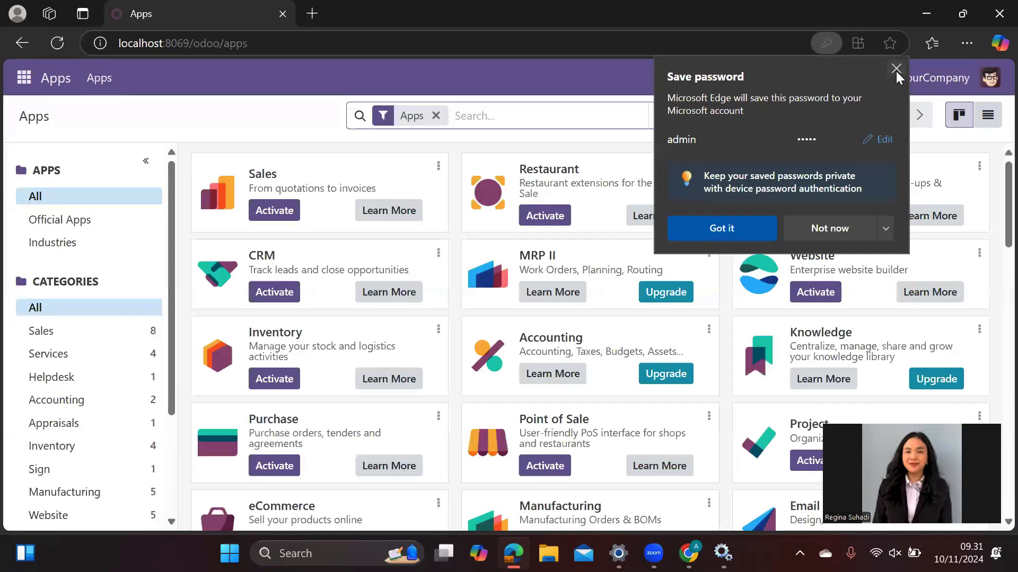
- Dismiss Edge's save-password prompt and browse the Apps grid, including Sales, CRM and Inventory
{"action": "left_click", "coordinate": [896, 69]}
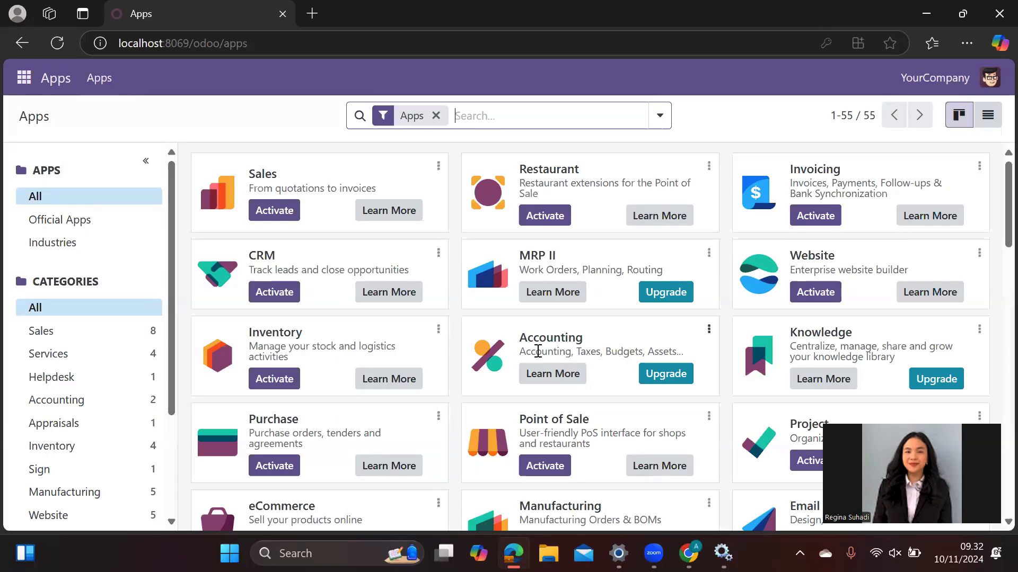
{"action": "scroll", "coordinate": [536, 351], "scroll_direction": "down", "scroll_amount": 2}
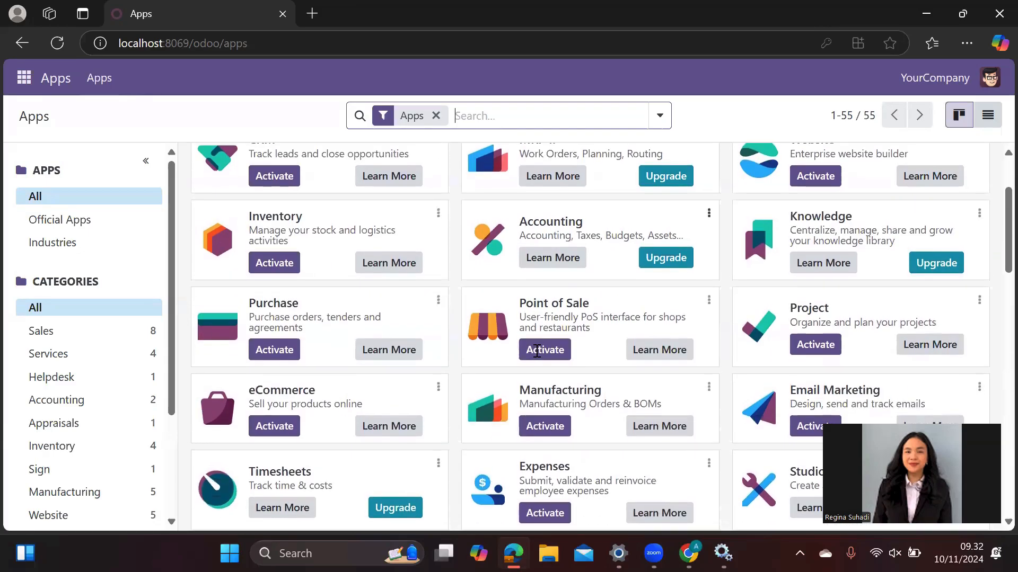
{"action": "scroll", "coordinate": [537, 351], "scroll_direction": "up", "scroll_amount": 2}
{"action": "scroll", "coordinate": [537, 351], "scroll_direction": "down", "scroll_amount": 5}
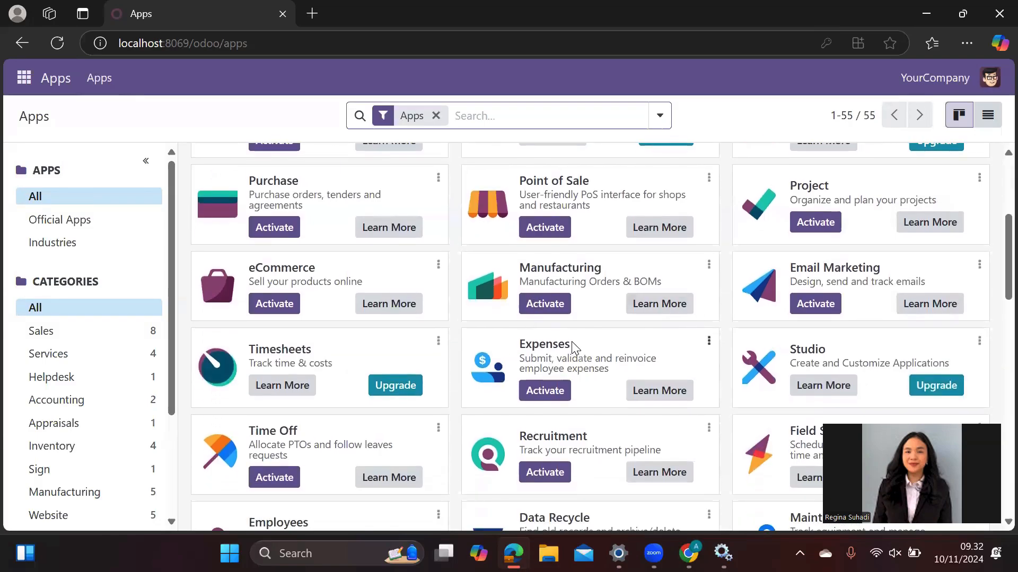
{"action": "scroll", "coordinate": [572, 348], "scroll_direction": "down", "scroll_amount": 3}
{"action": "scroll", "coordinate": [573, 347], "scroll_direction": "up", "scroll_amount": 8}
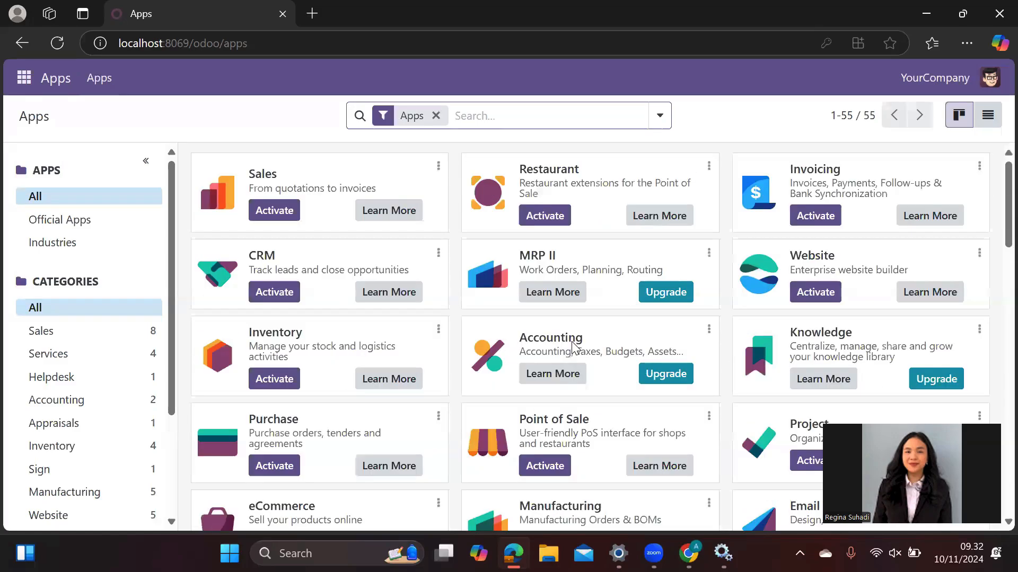